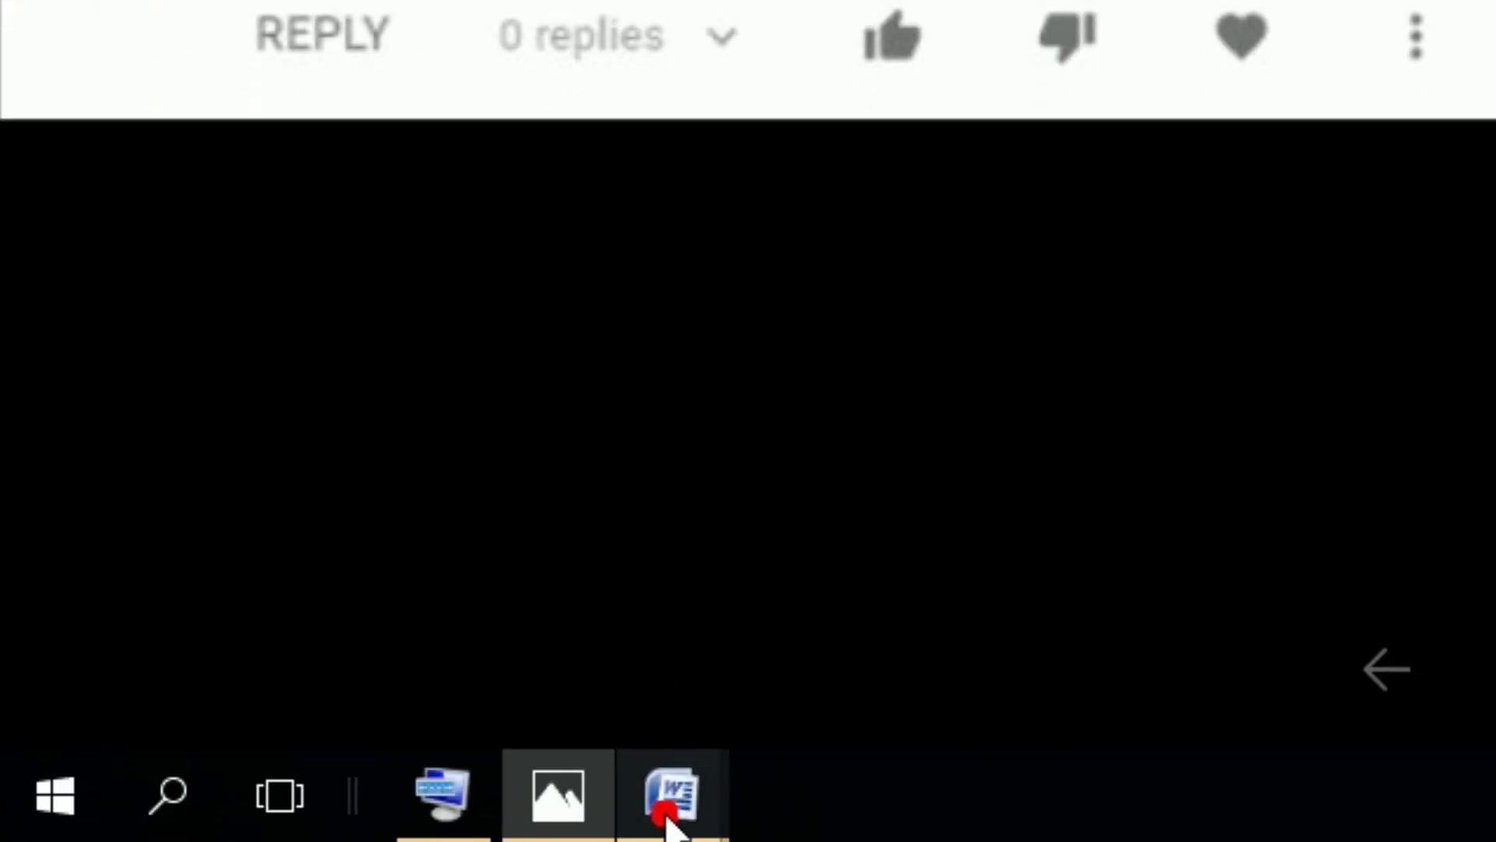
- Bring the Document1 Word window to the front from the taskbar
left_click(665, 811)
left_click(801, 467)
- Drag the photo arrow and the red circle out of the logo
left_click(878, 604)
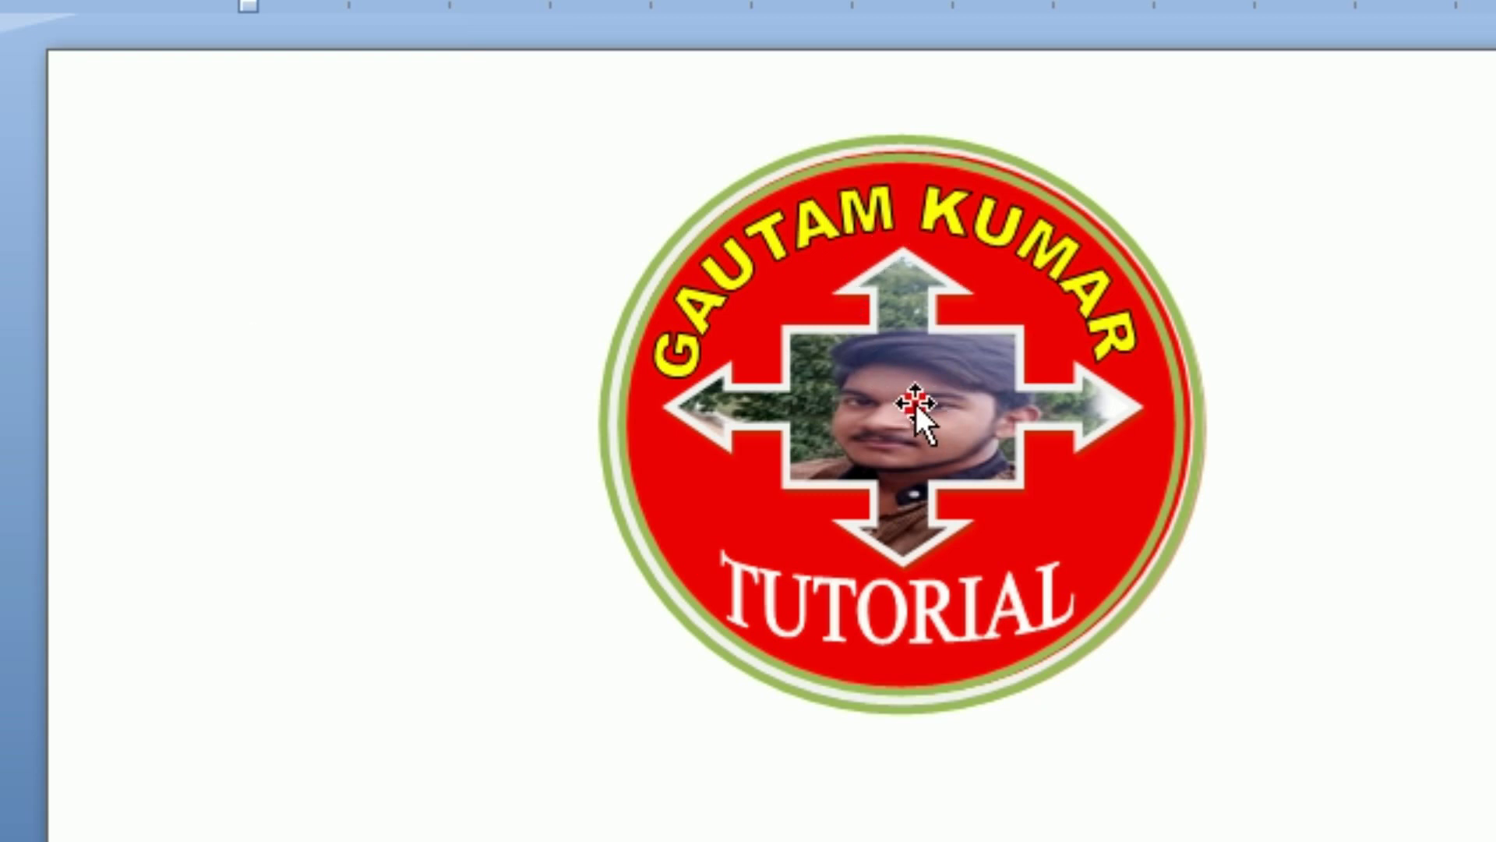
left_click(908, 406)
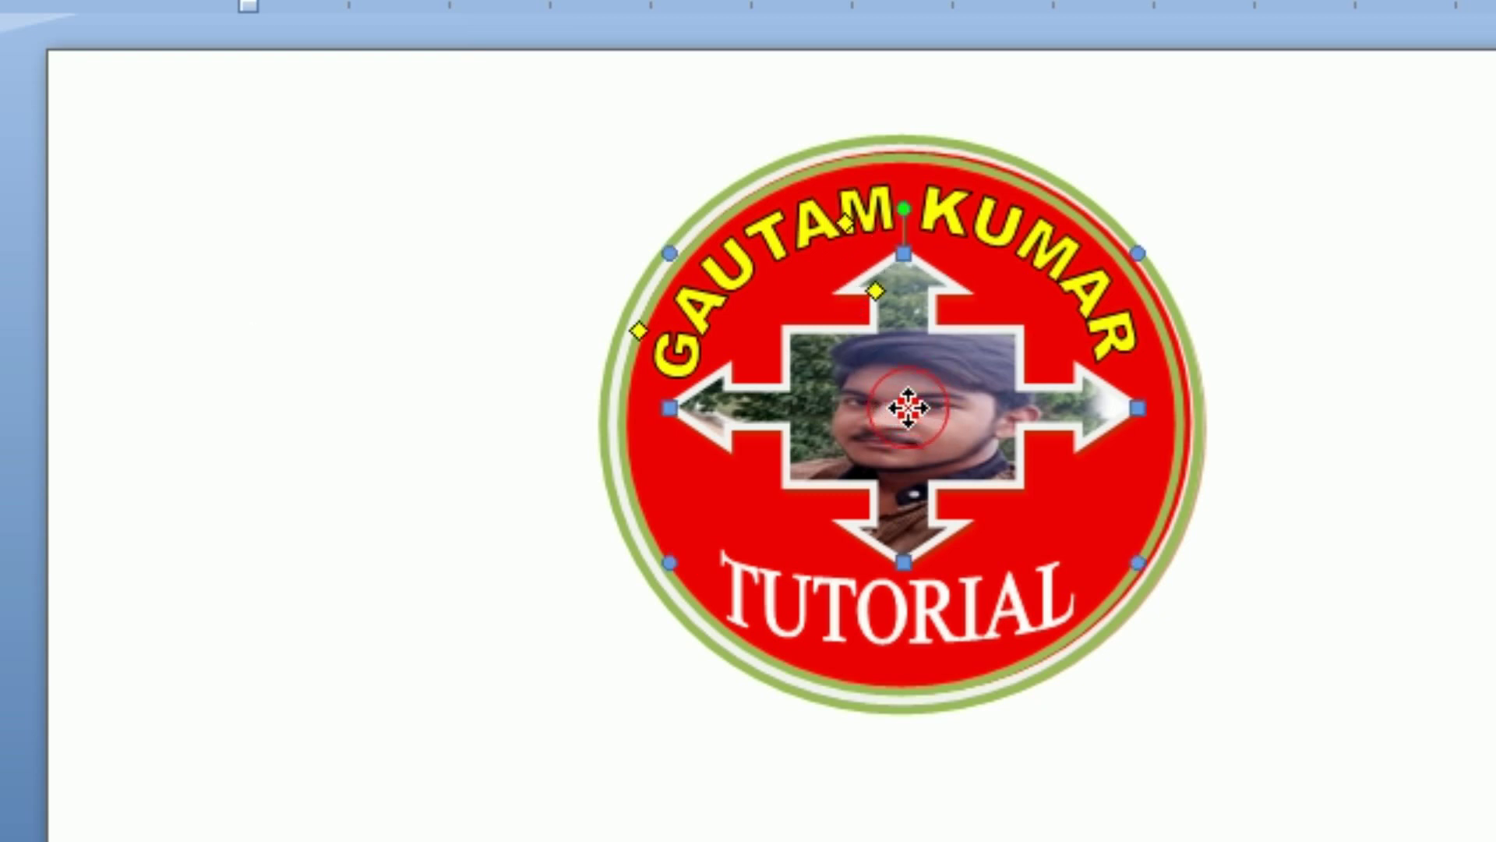
left_click_drag(937, 406, 1083, 472)
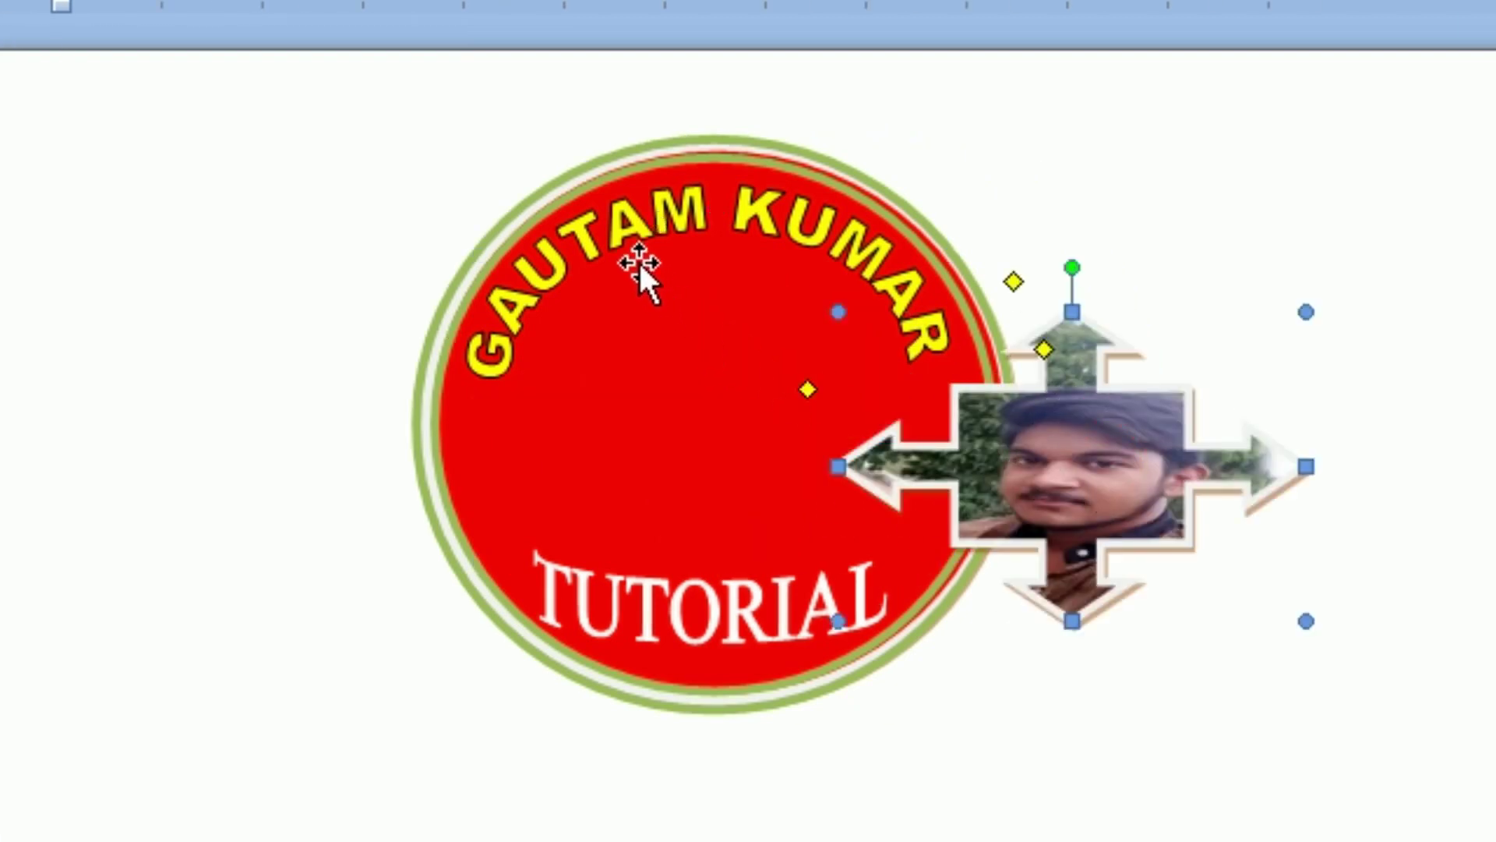
left_click(620, 244)
left_click(495, 439)
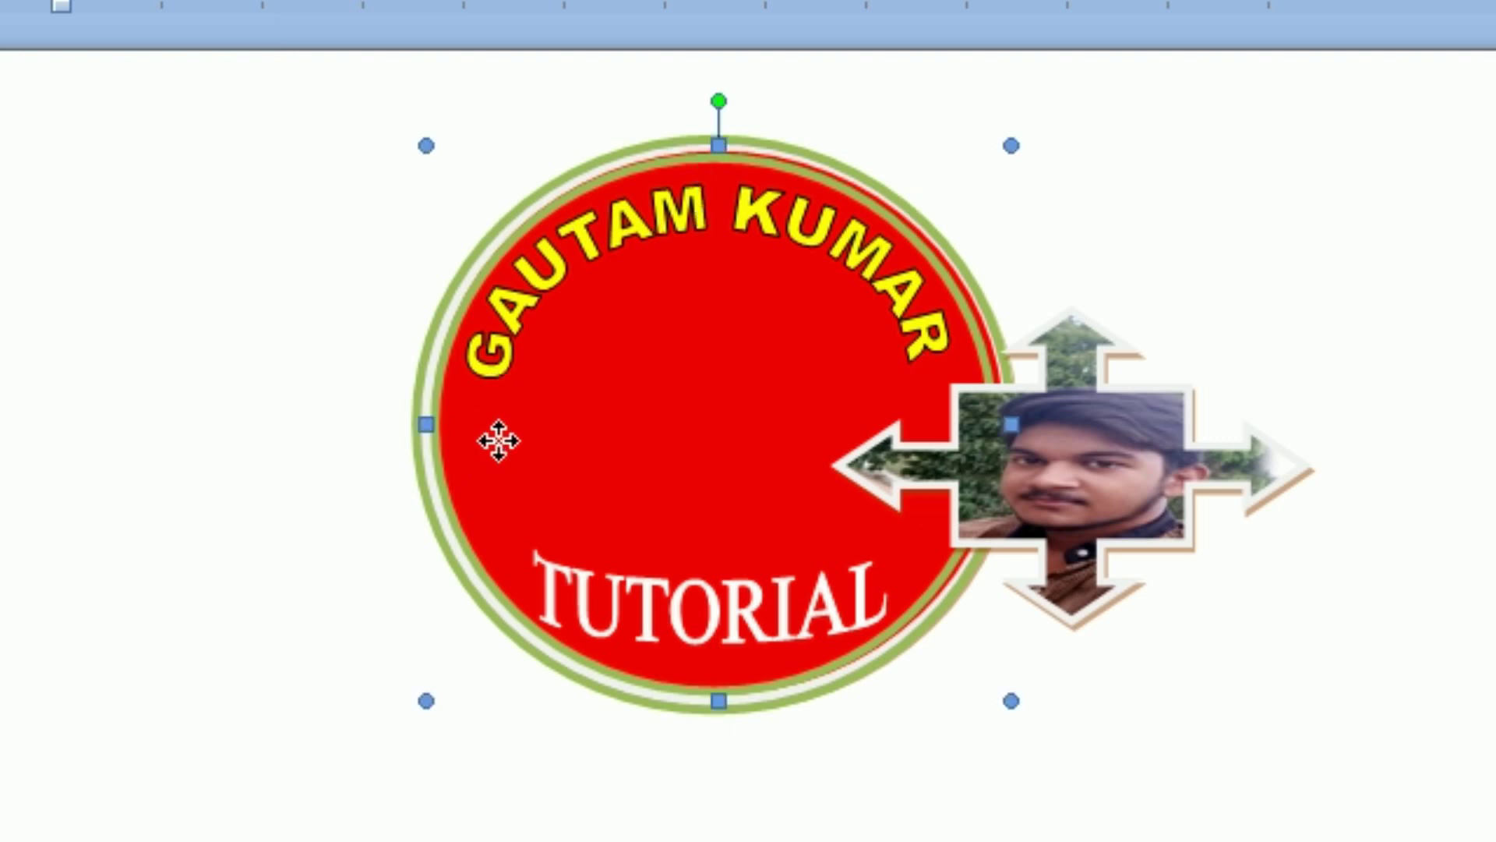
left_click_drag(500, 441, 409, 446)
left_click_drag(395, 392, 481, 389)
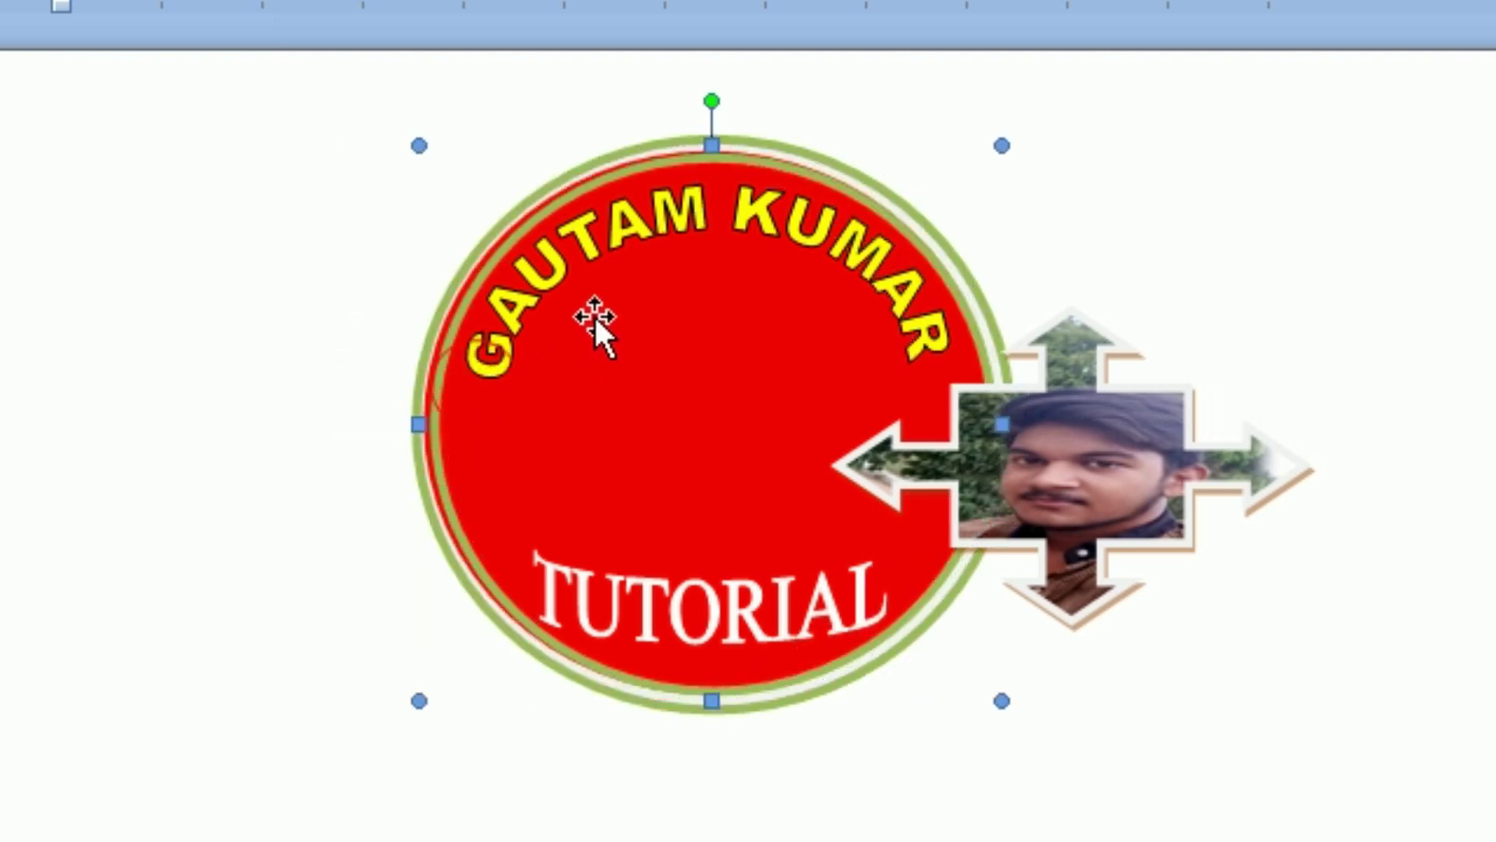
left_click_drag(597, 345, 447, 347)
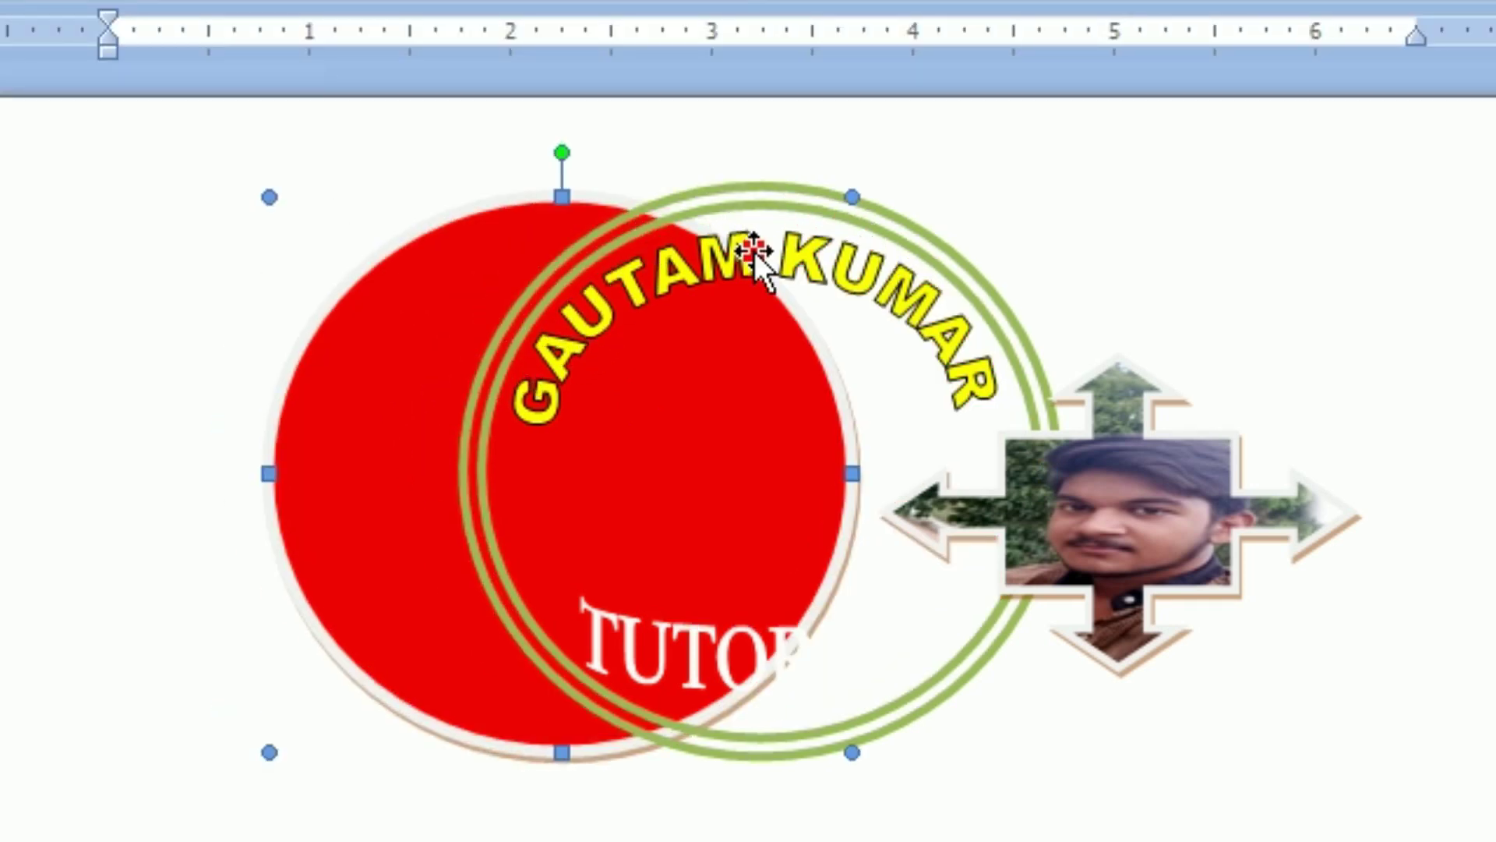
- Put the red circle back in the green ring and centre the photo arrow slightly lower on it
left_click(728, 251)
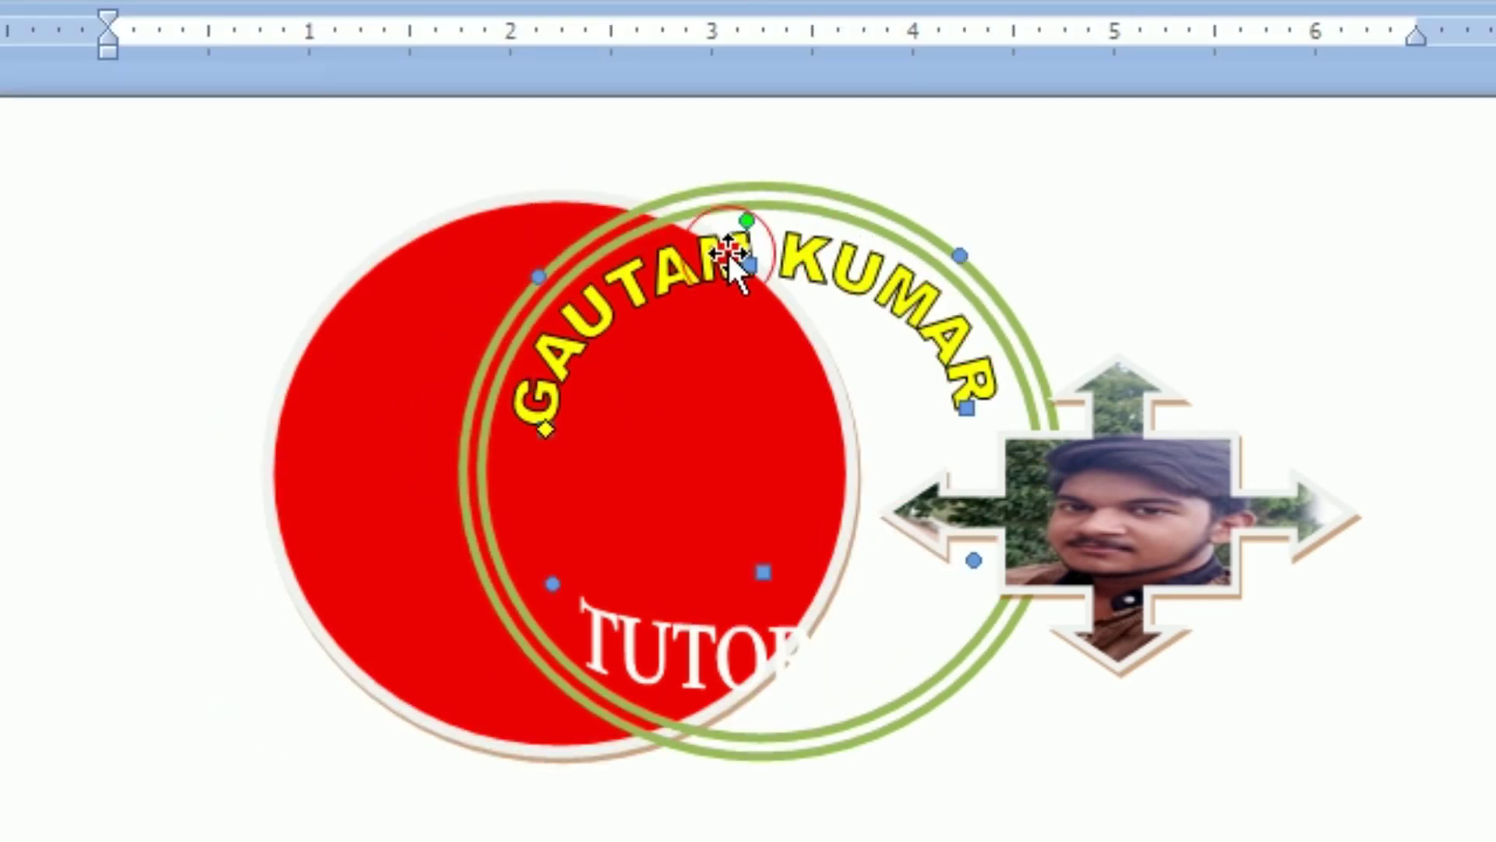
scroll(651, 586, "down", 1)
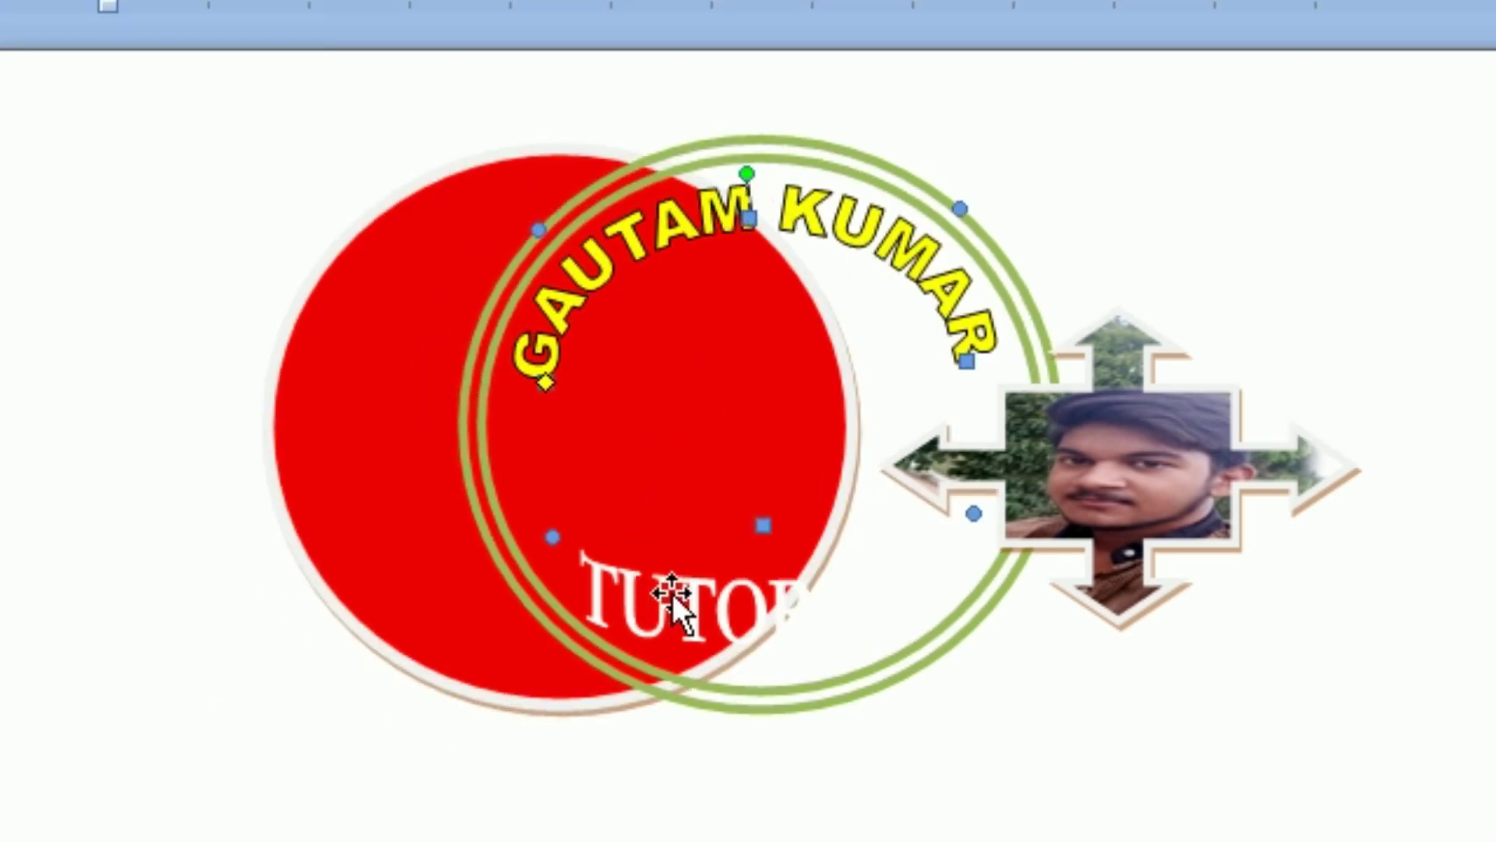
left_click_drag(379, 520, 616, 447)
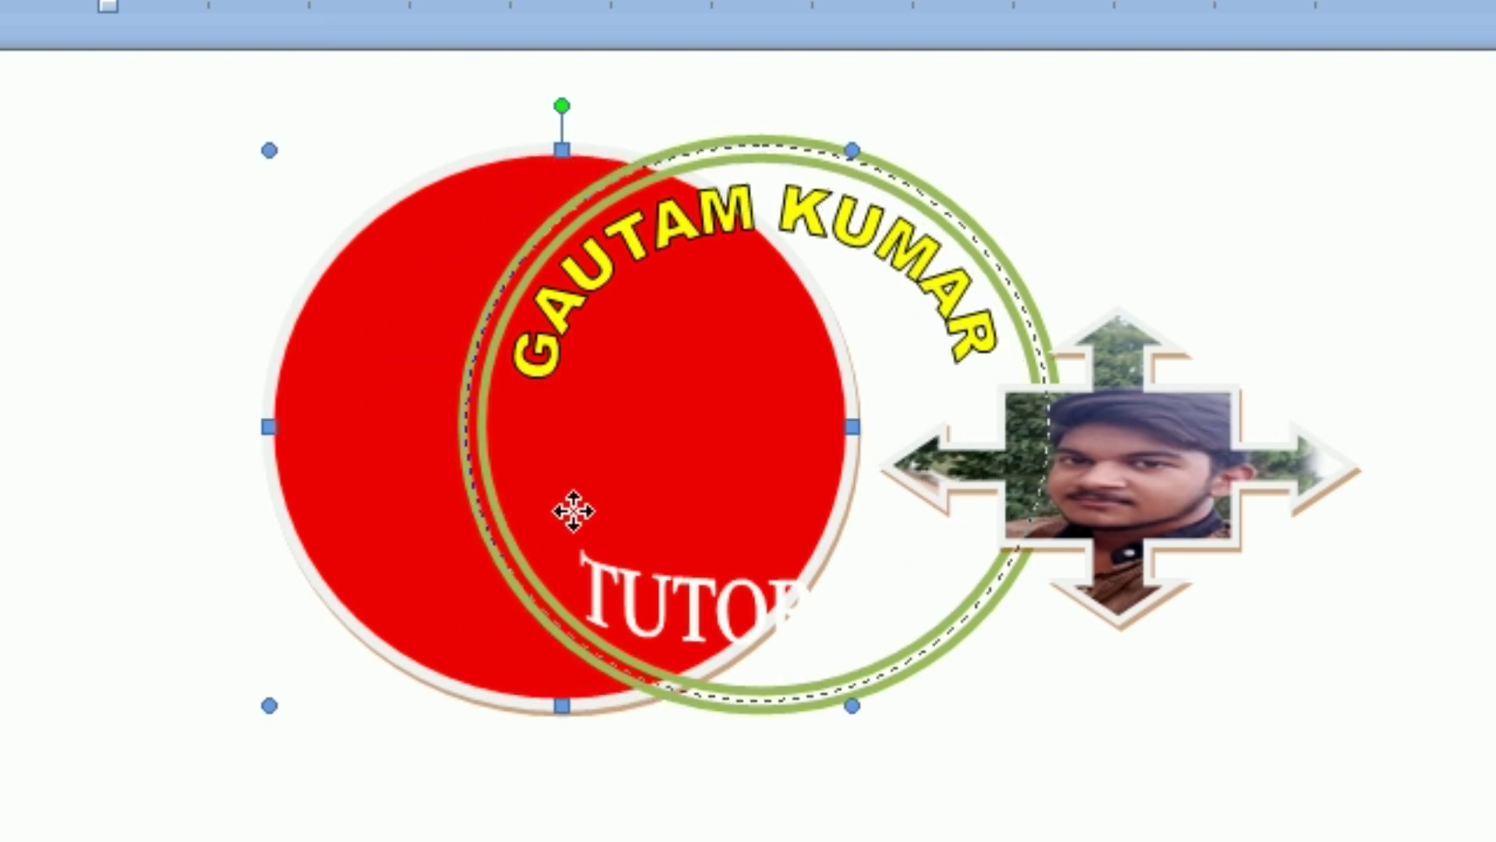
left_click_drag(1053, 458, 704, 409)
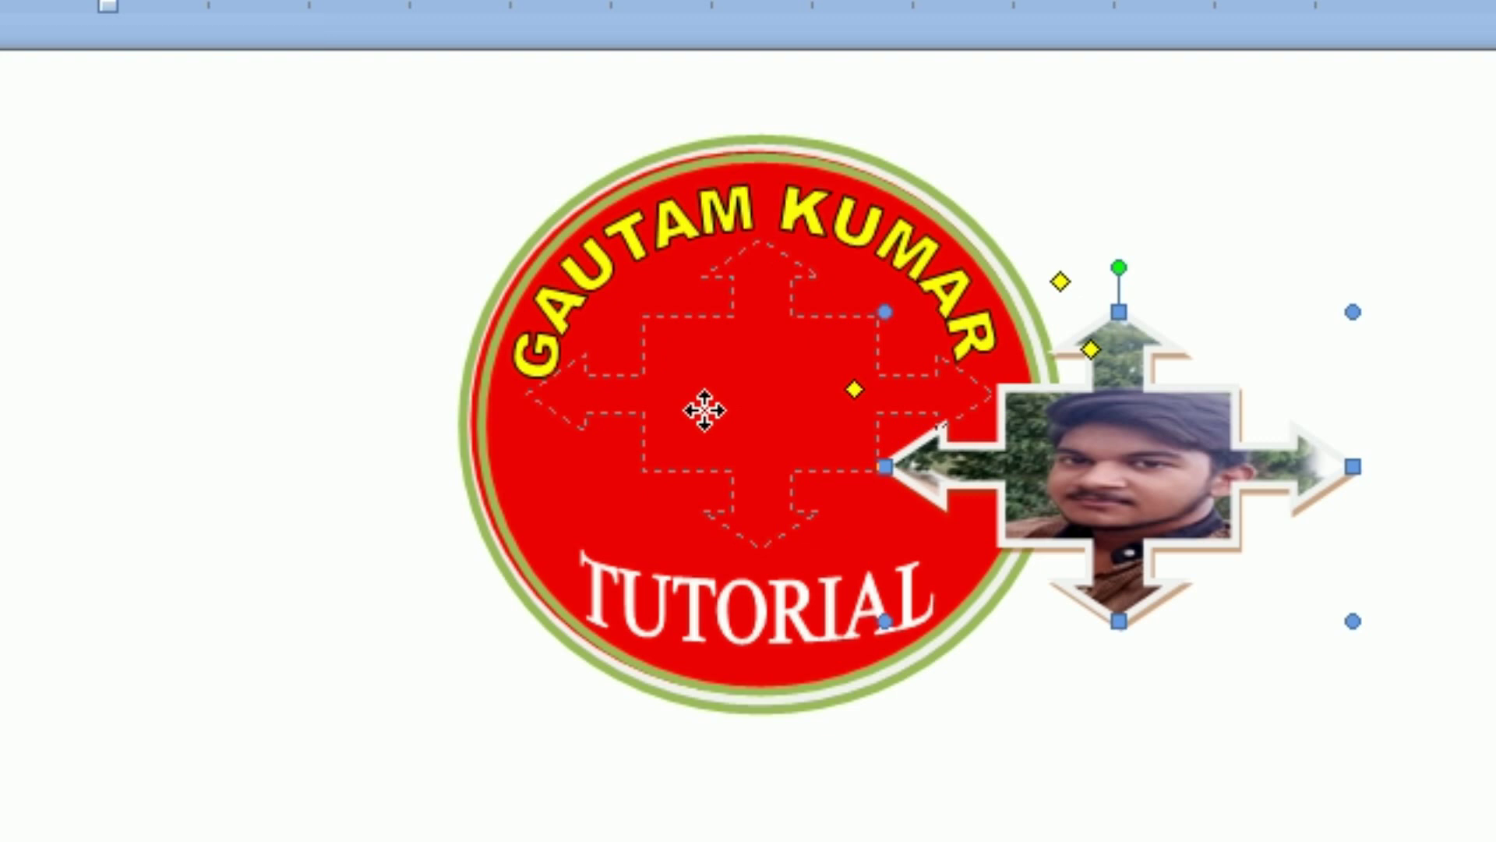
mouse_move(705, 410)
left_mouse_down()
mouse_move(708, 441)
mouse_move(715, 409)
left_mouse_up()
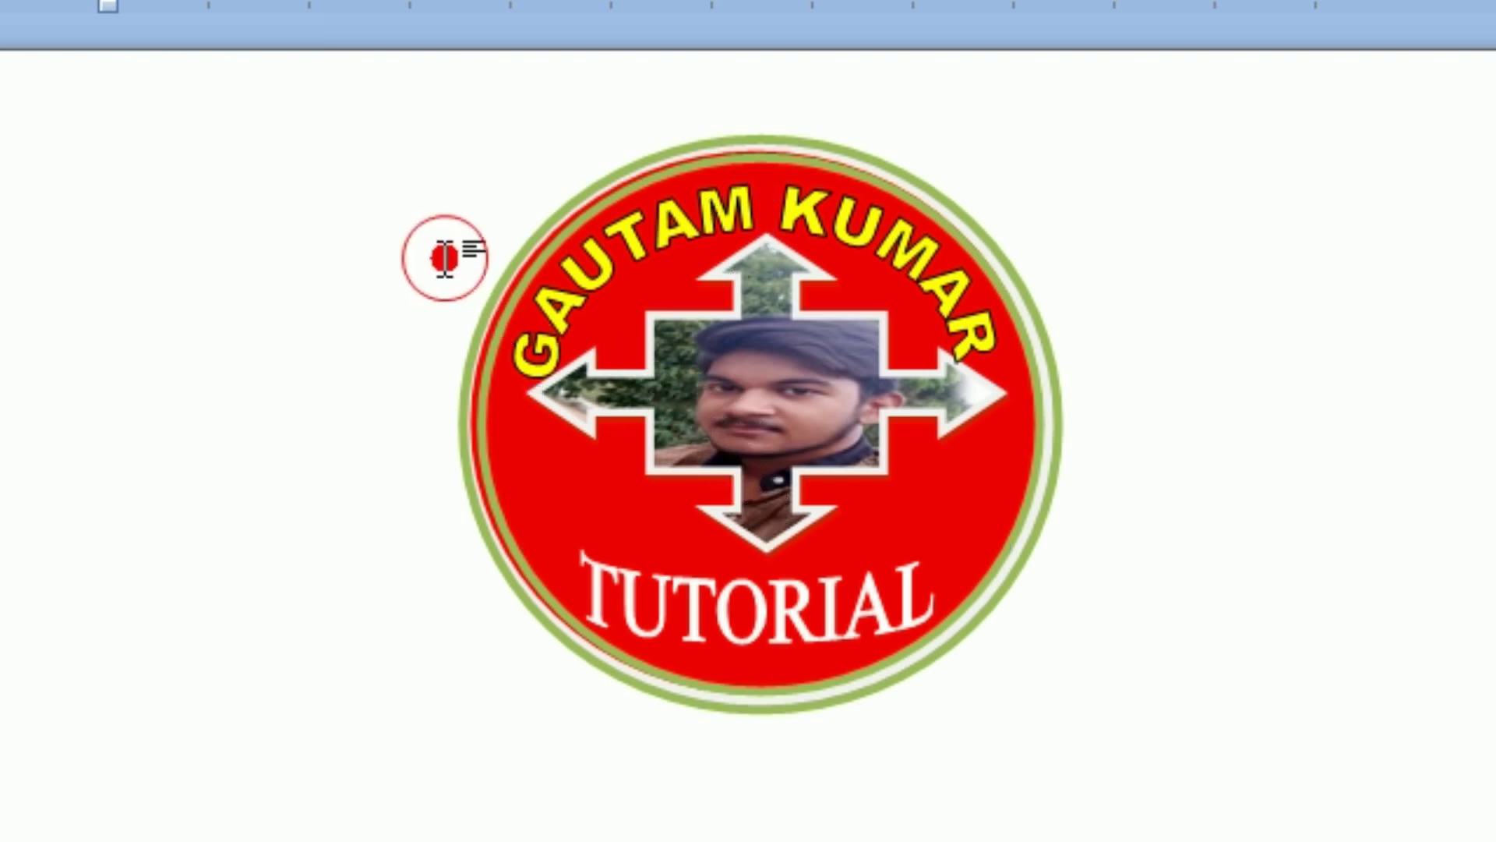
left_click_drag(753, 359, 753, 383)
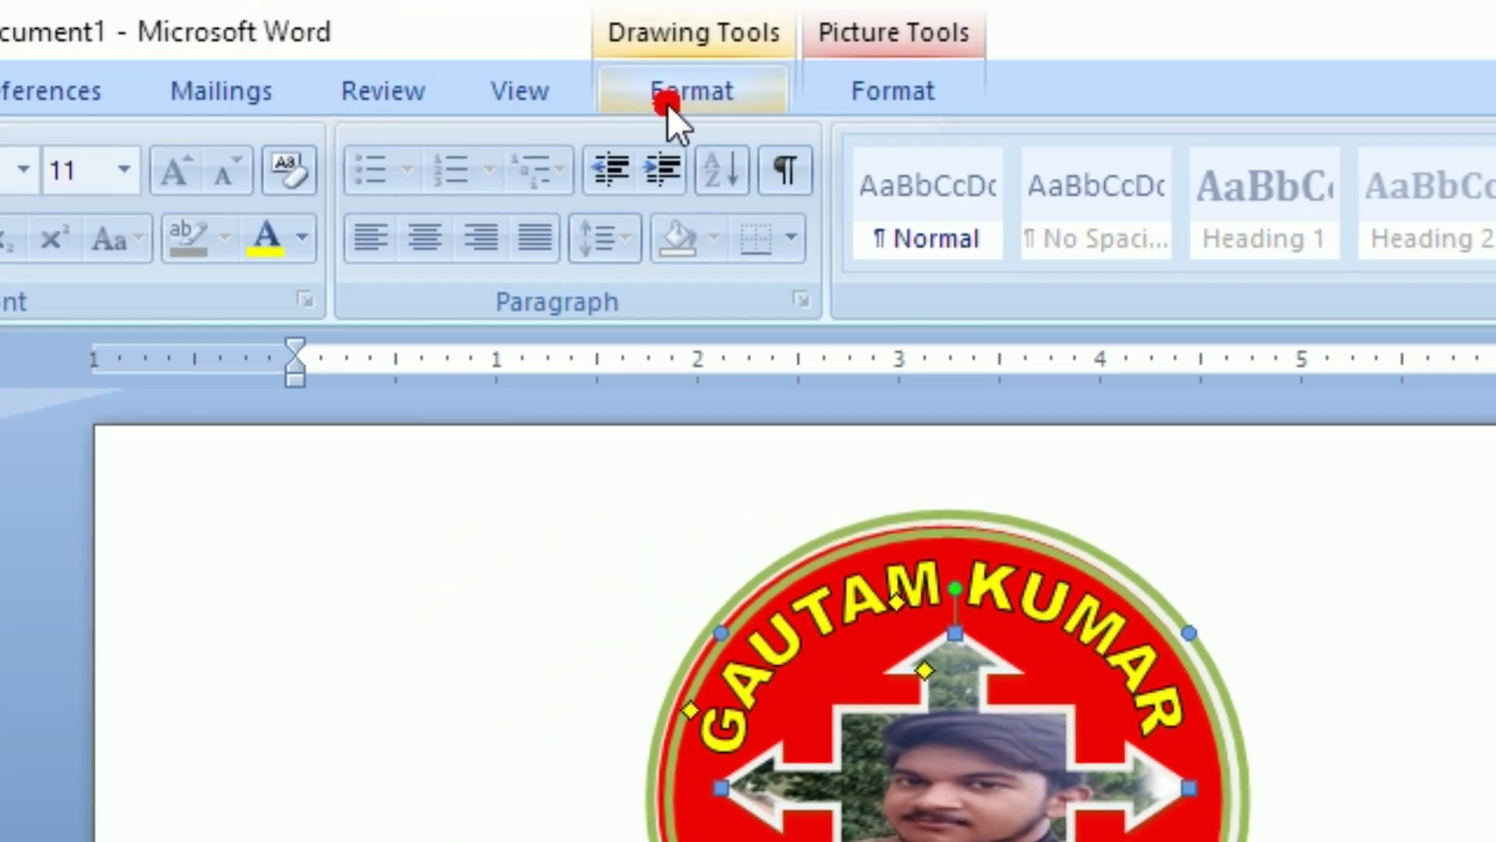
left_click(667, 104)
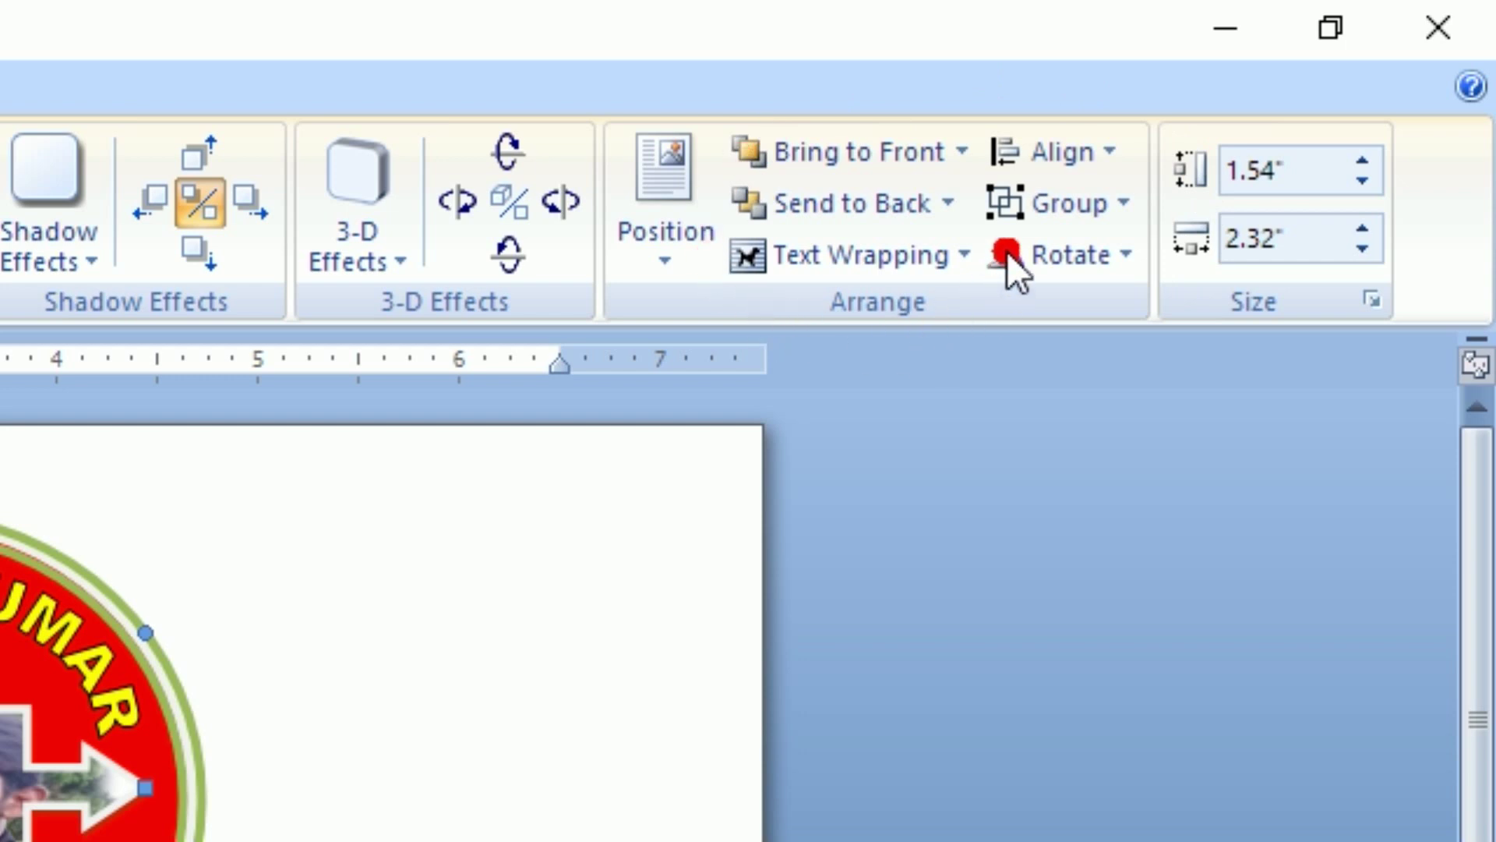
left_click(1103, 210)
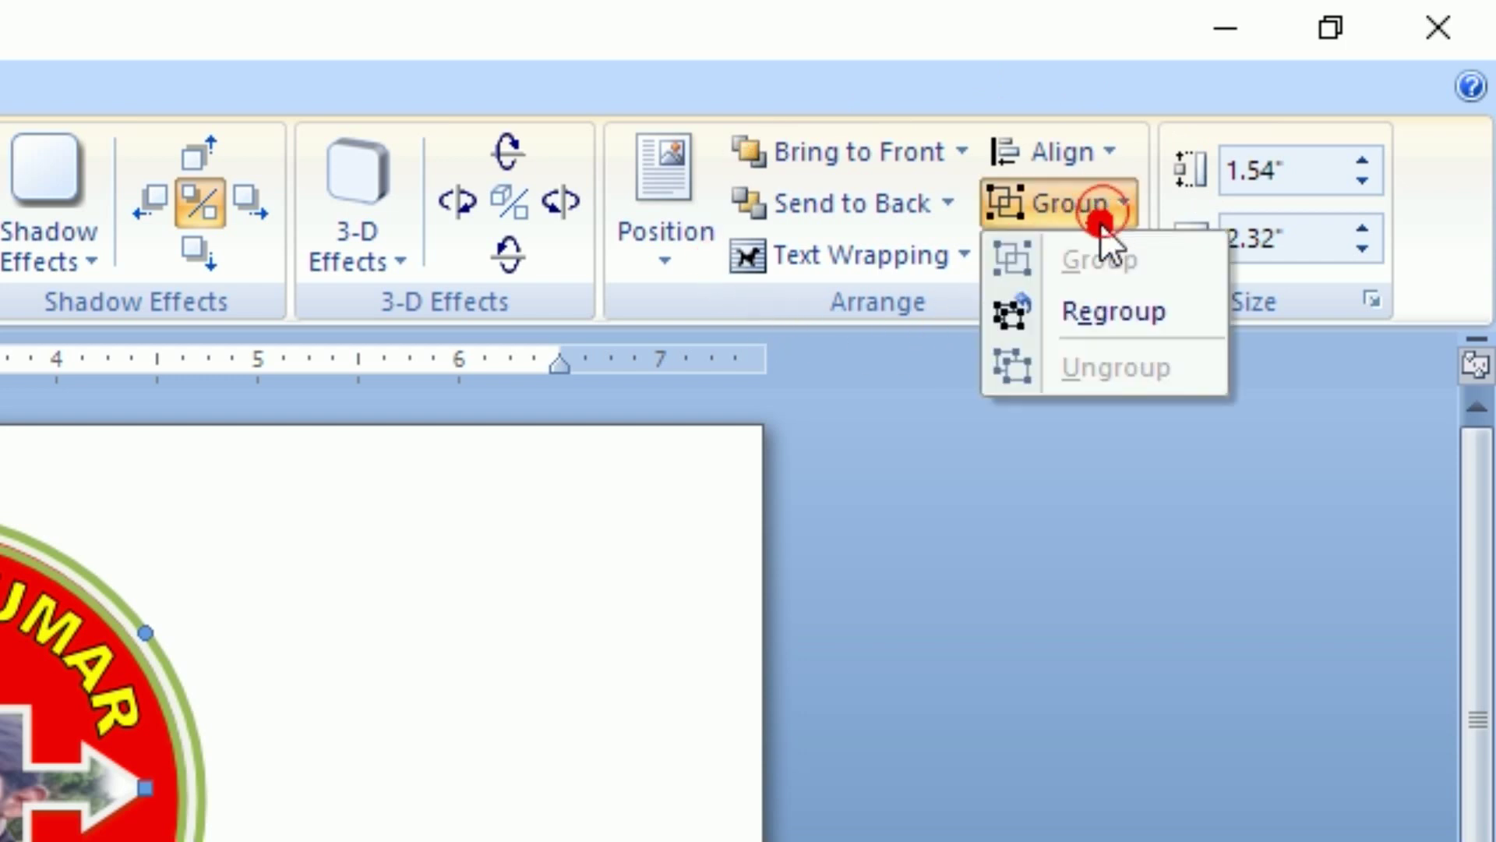
left_click(1051, 61)
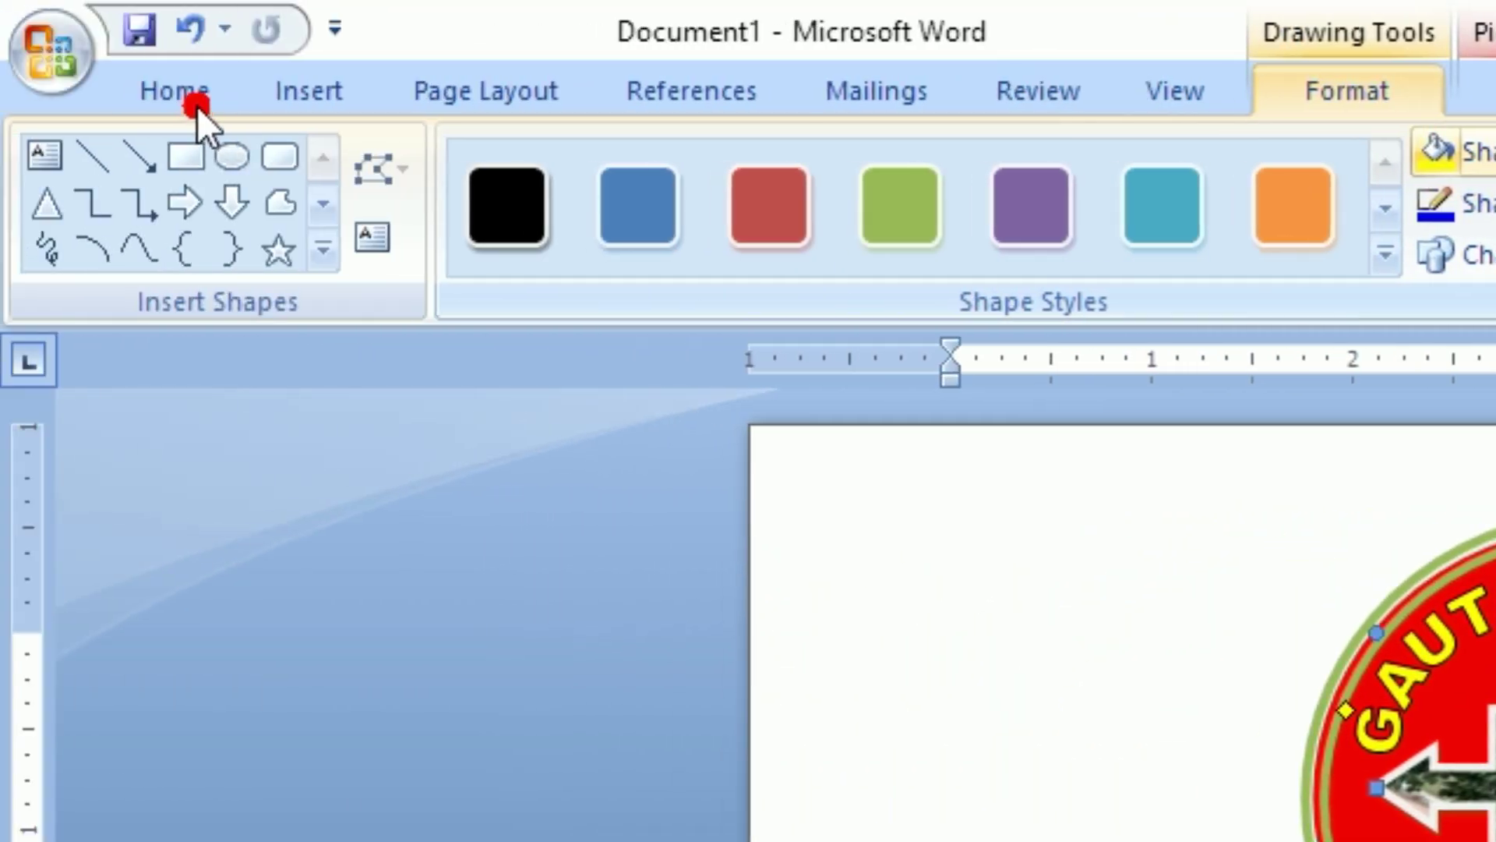
left_click(198, 106)
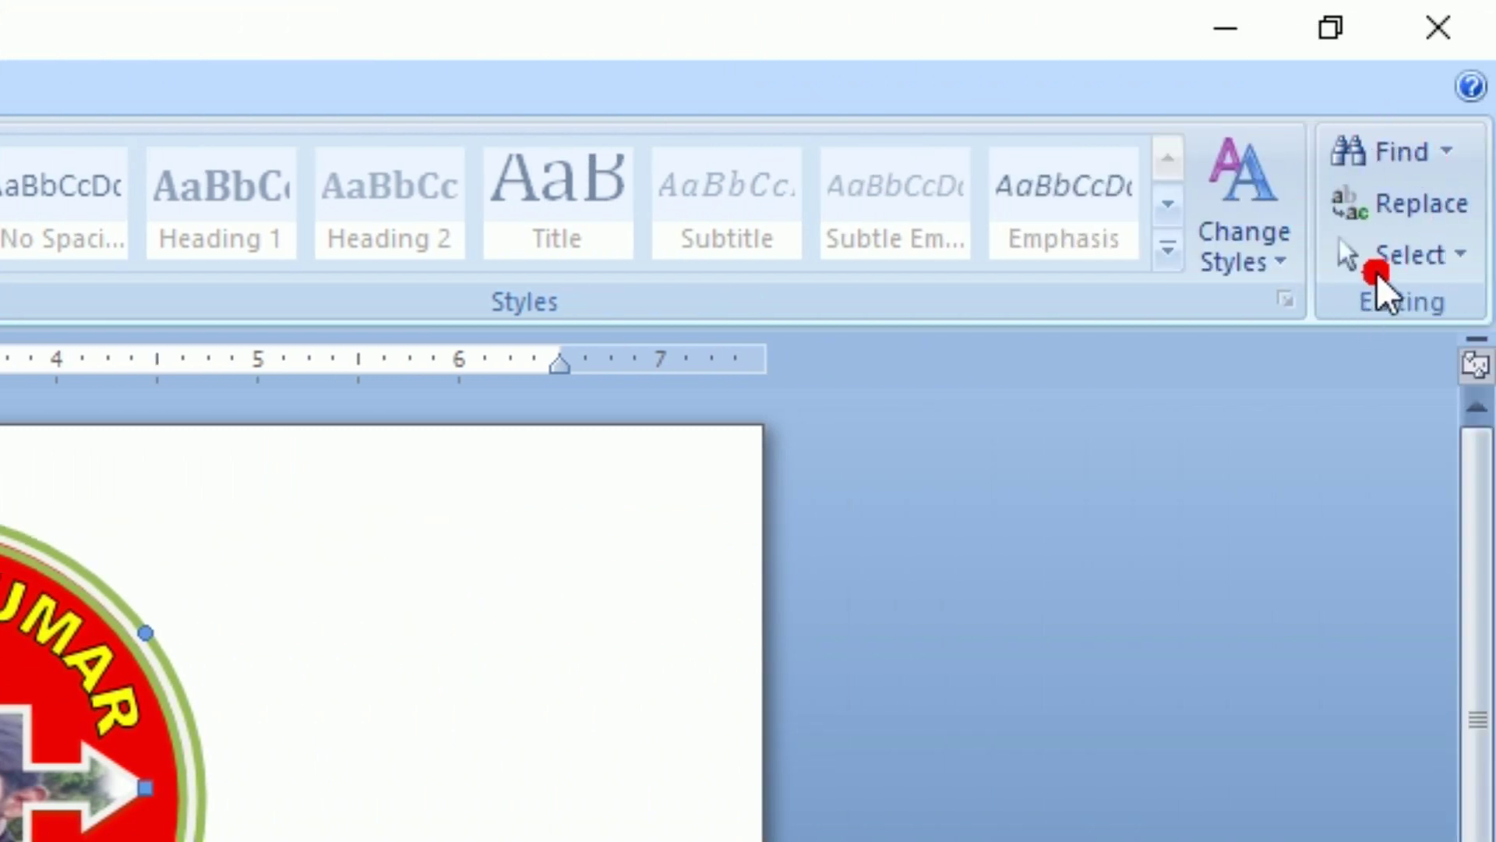
left_click(1397, 258)
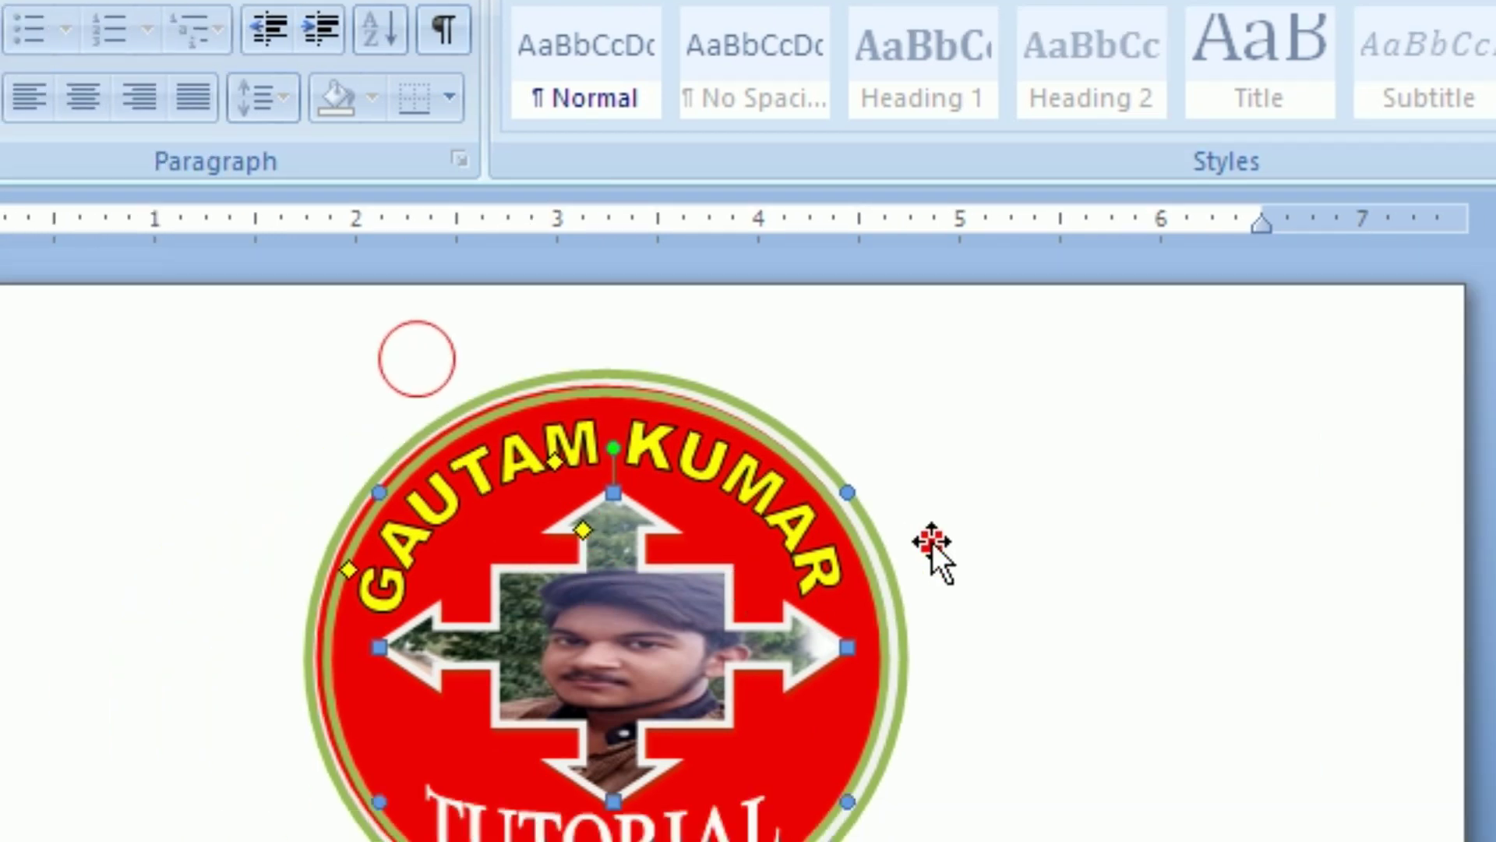
left_click(957, 520)
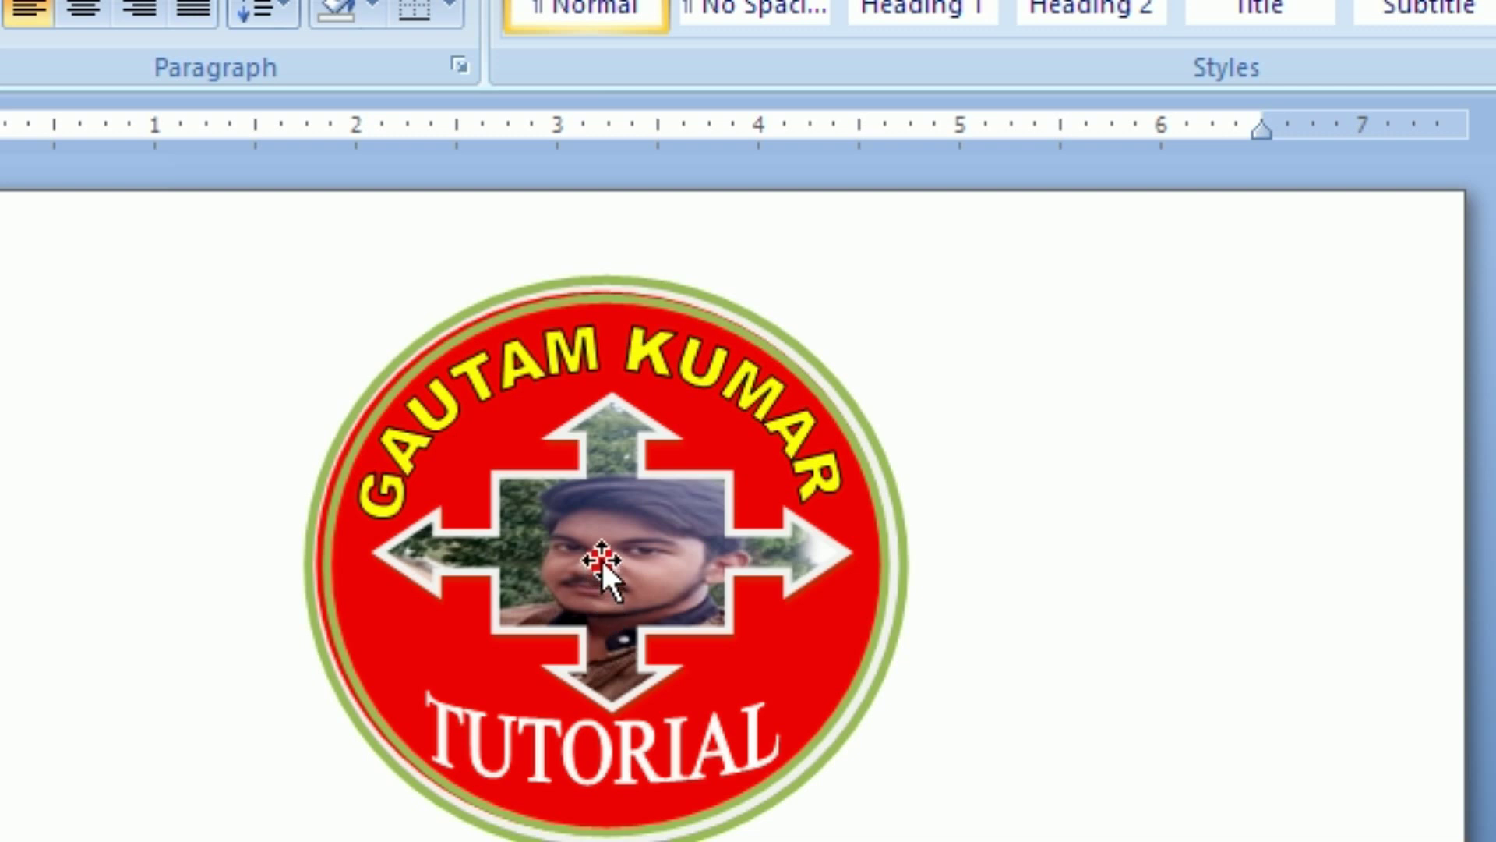
left_click(601, 557)
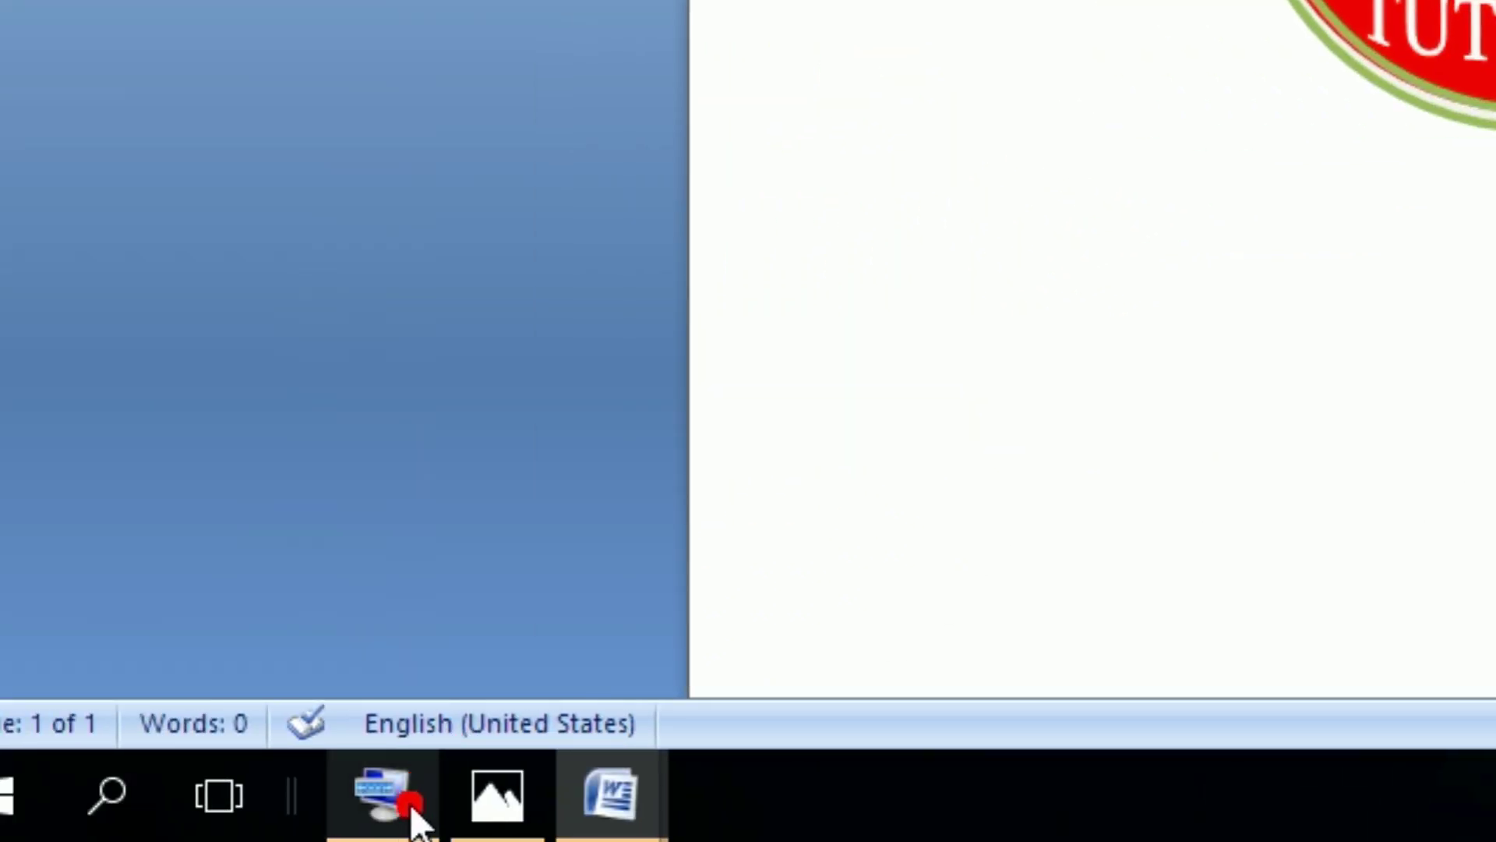
left_click(401, 806)
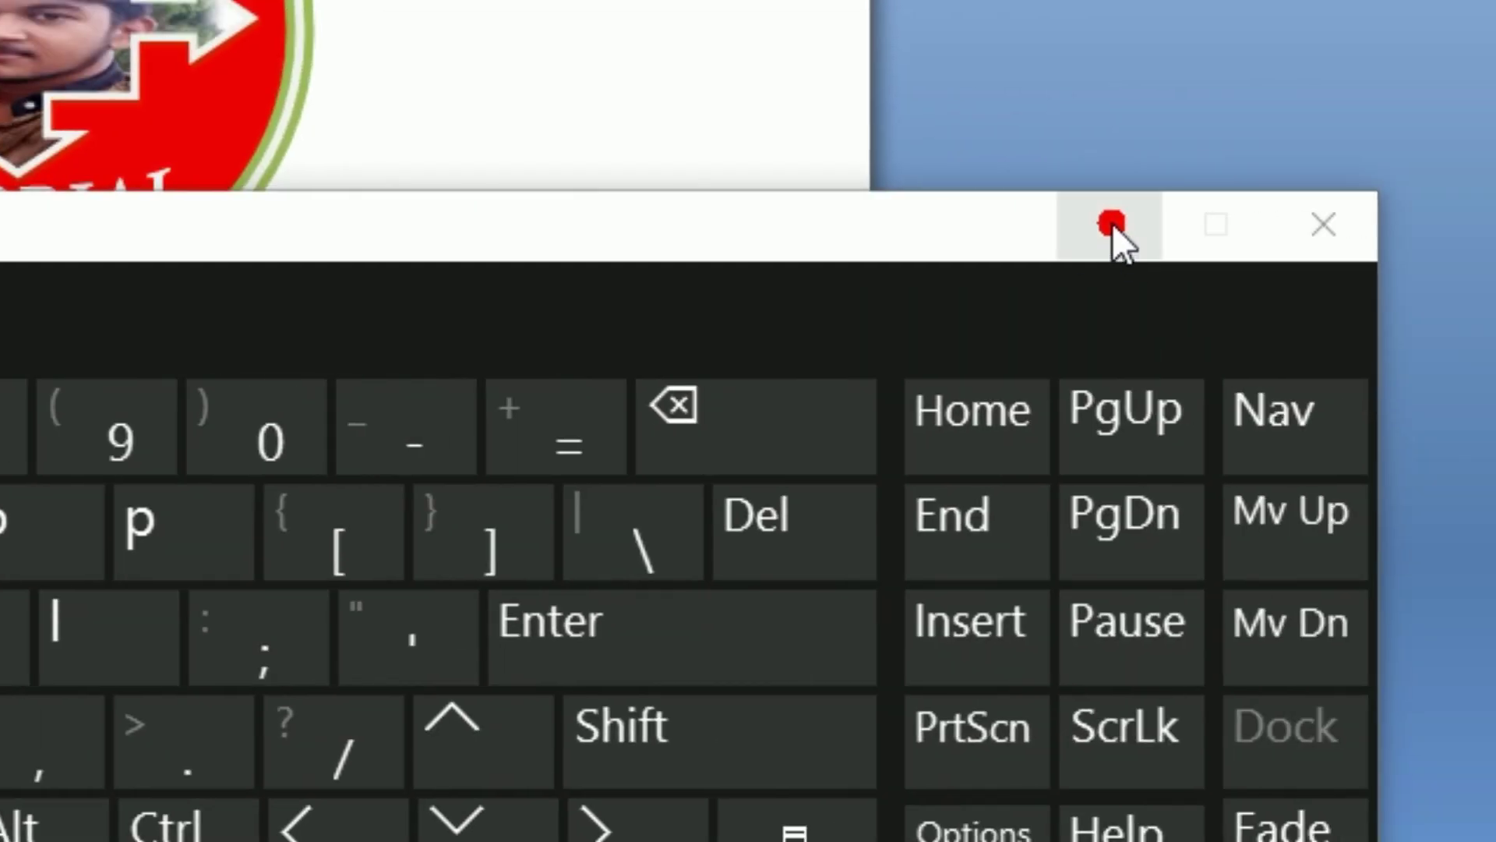
left_click(1112, 223)
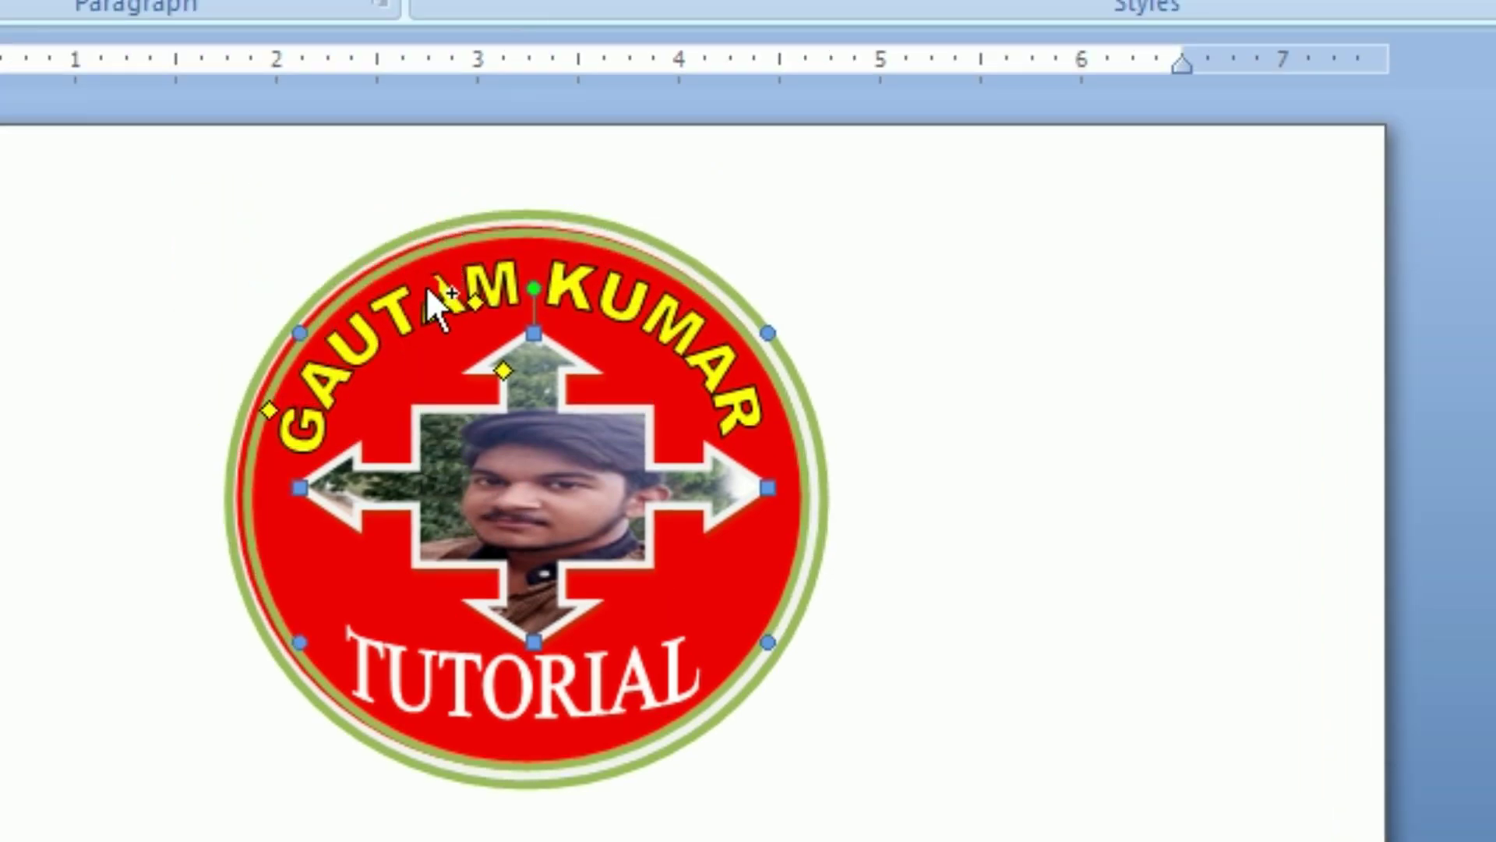
- Select the GAUTAM KUMAR and TUTORIAL titles, red circle, green ring and photo arrow together, then test-drag them
left_click(427, 290, "shift")
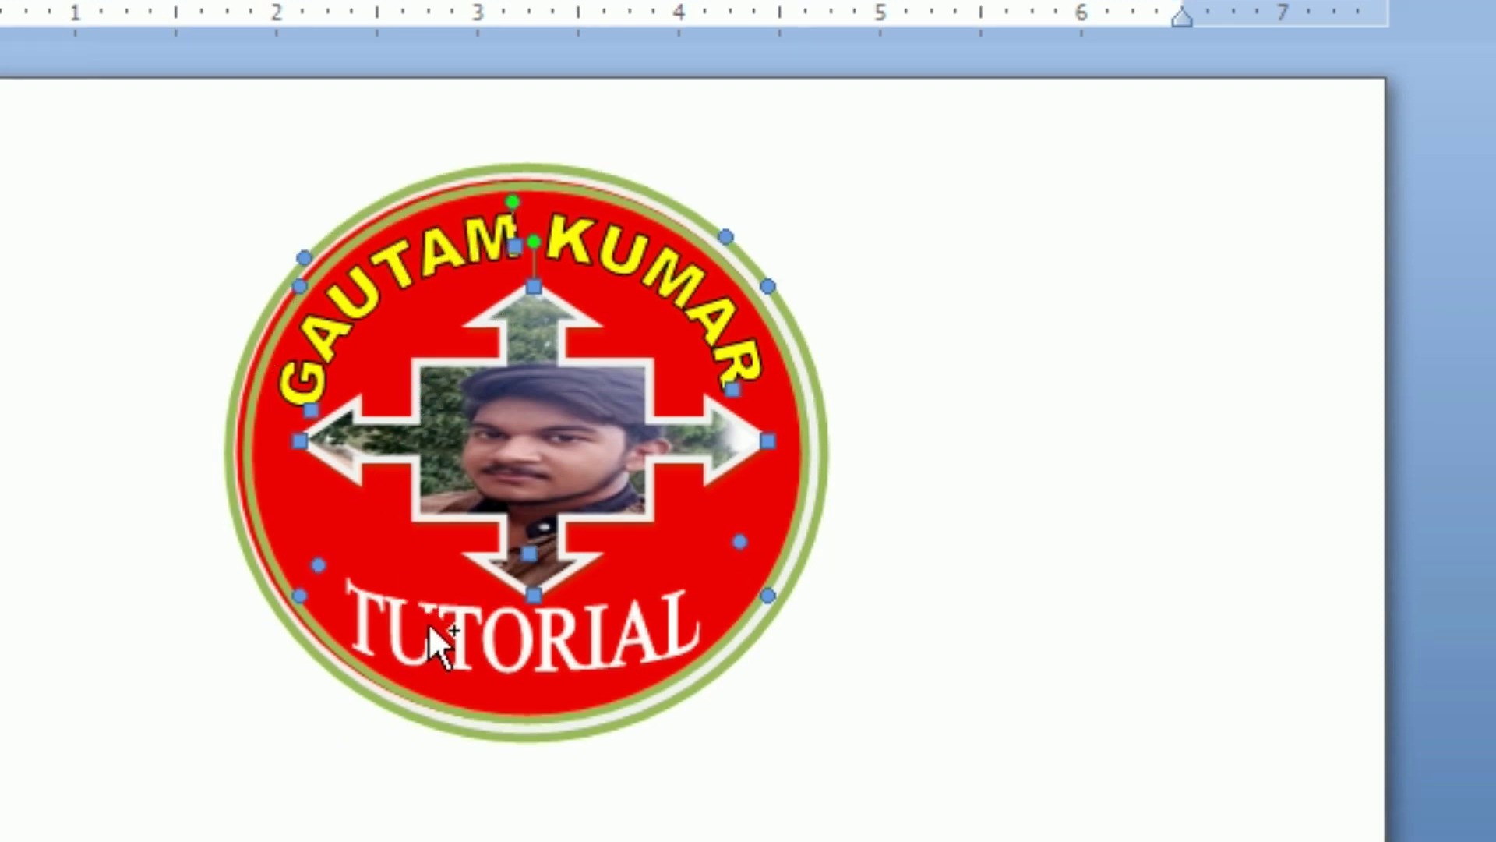
left_click(428, 624, "shift")
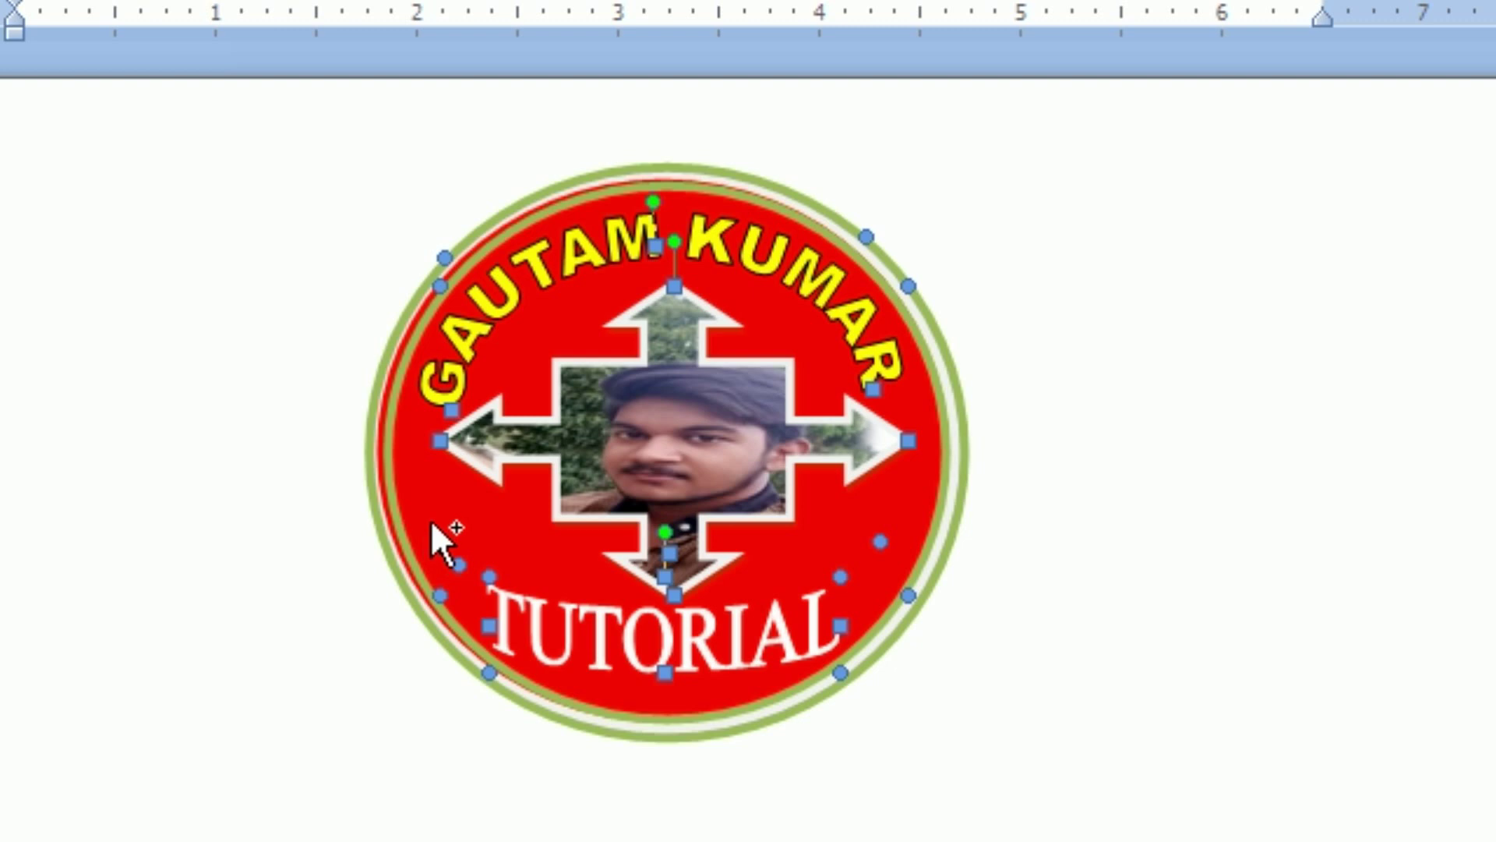
left_click(433, 521, "shift")
left_click(391, 557, "shift")
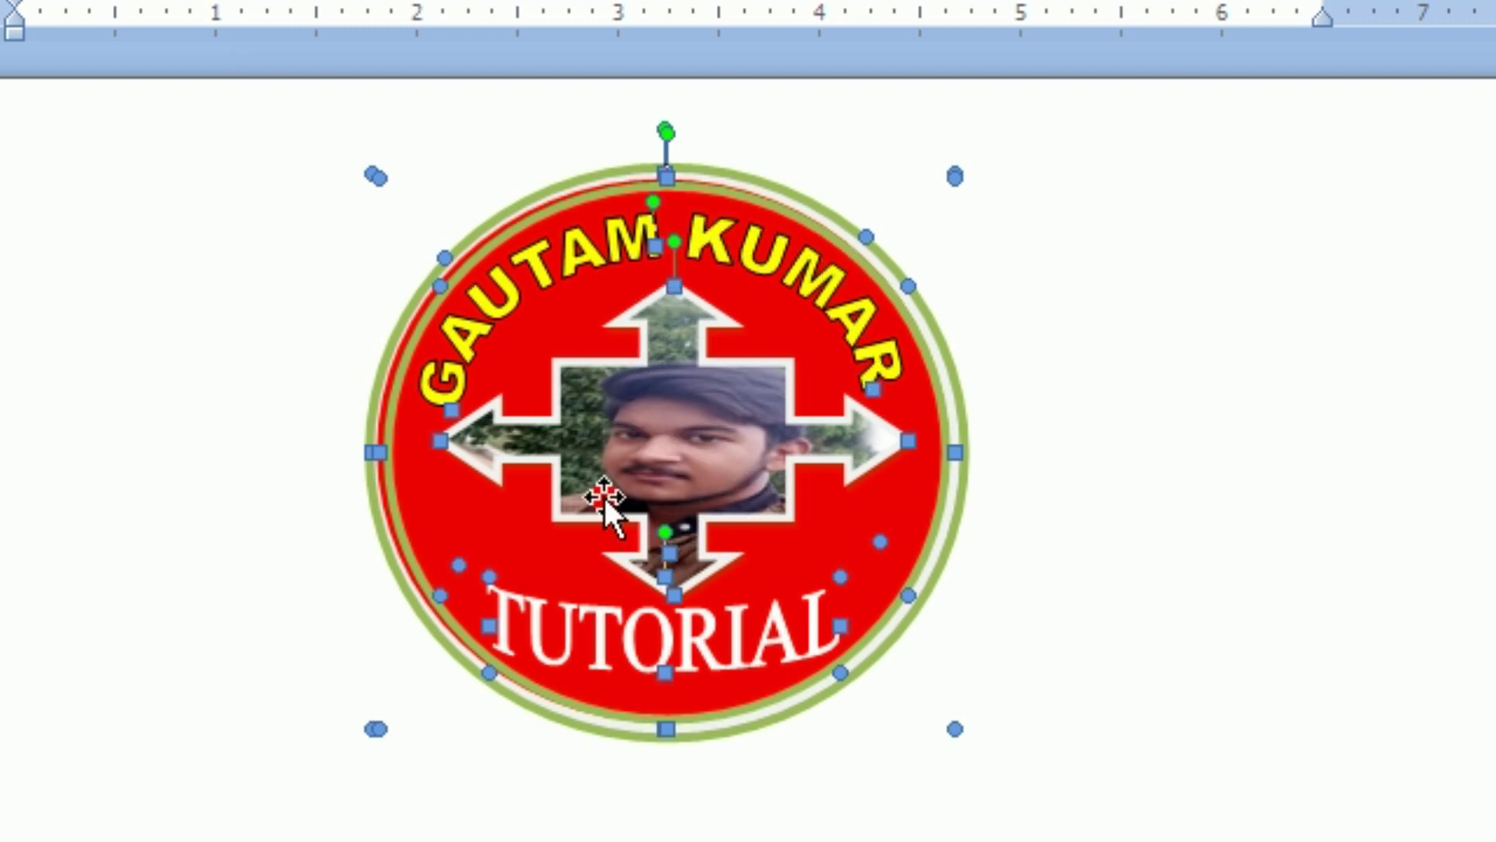
left_click_drag(633, 441, 835, 429)
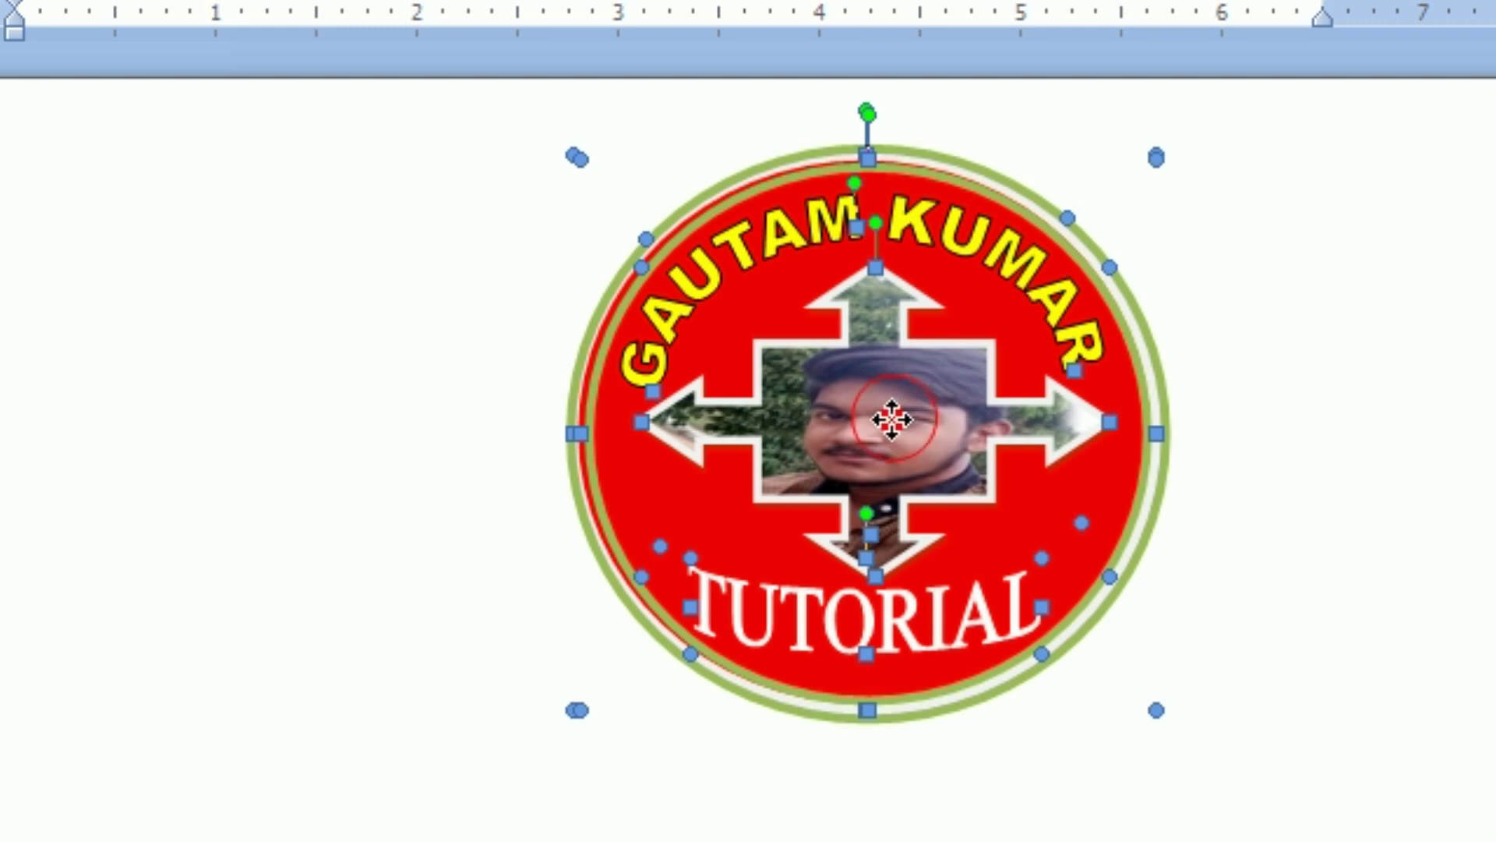
mouse_move(893, 420)
left_mouse_down()
mouse_move(630, 426)
mouse_move(662, 422)
left_mouse_up()
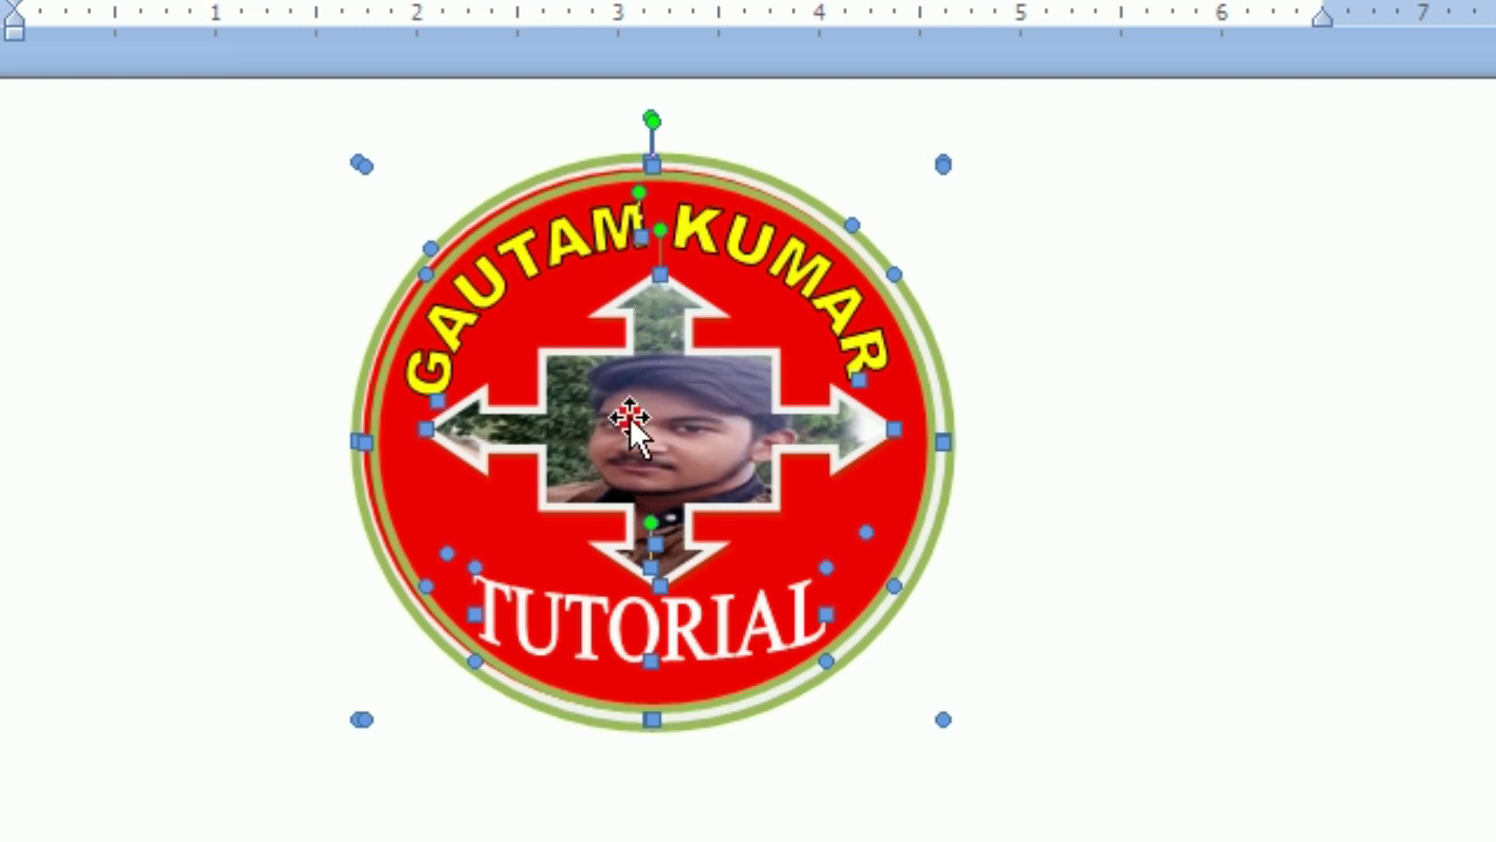
left_click(653, 453)
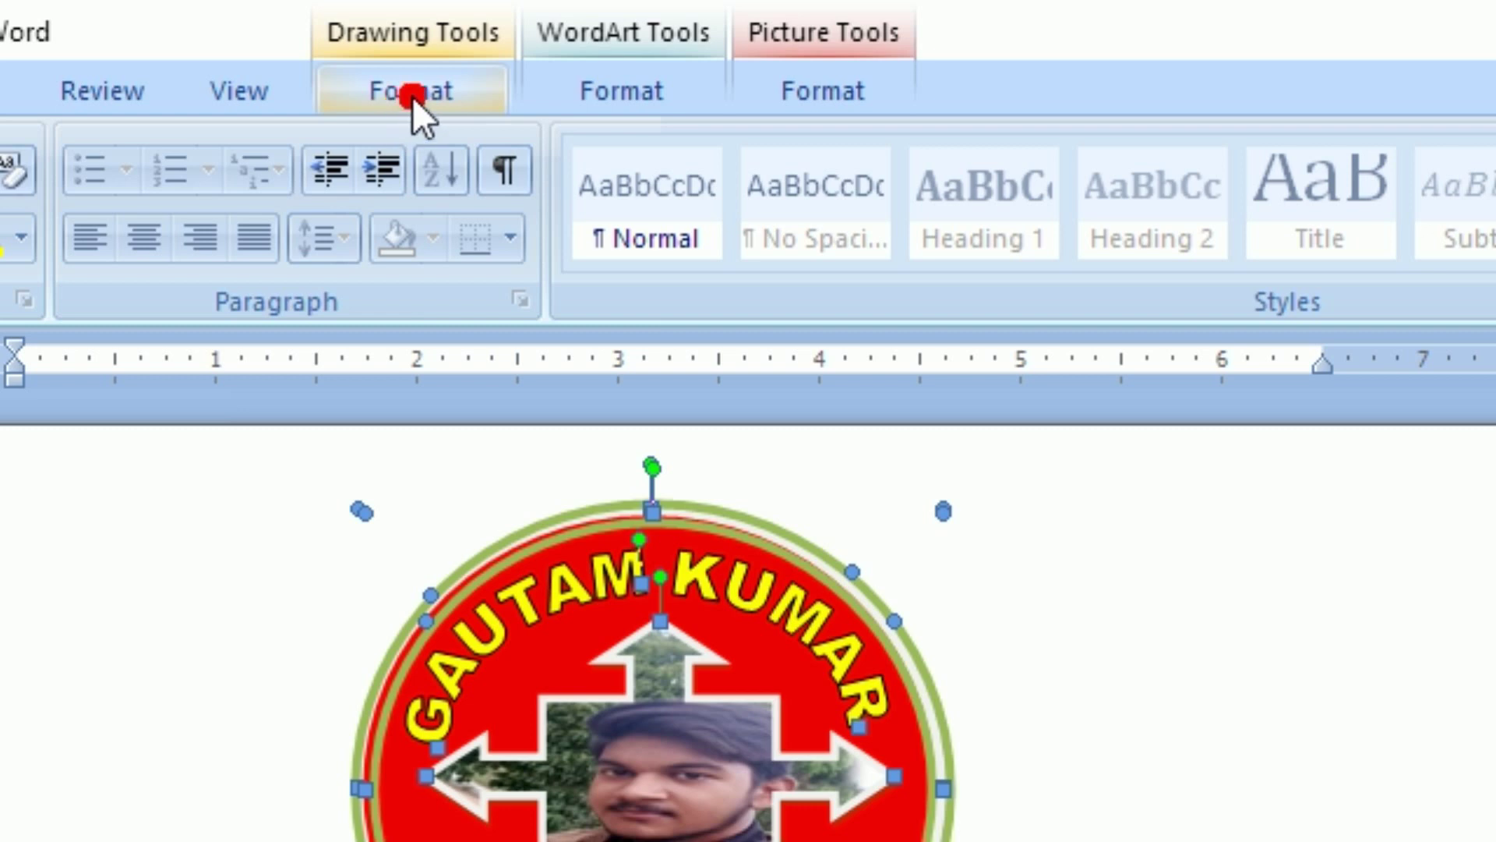
- Group and regroup the logo parts into one object and nudge it into position
left_click(460, 93)
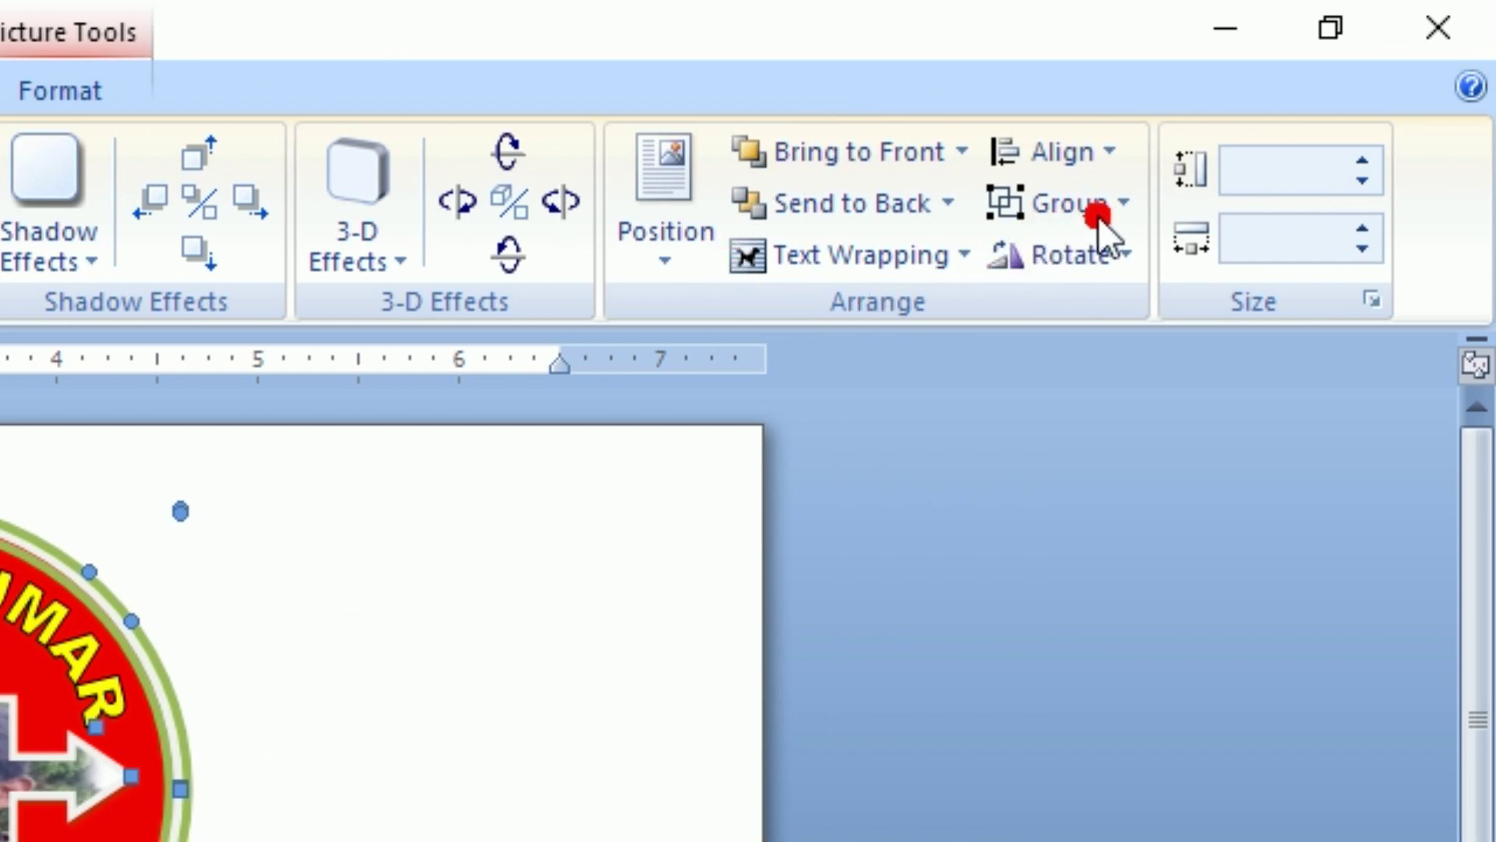
left_click(1098, 215)
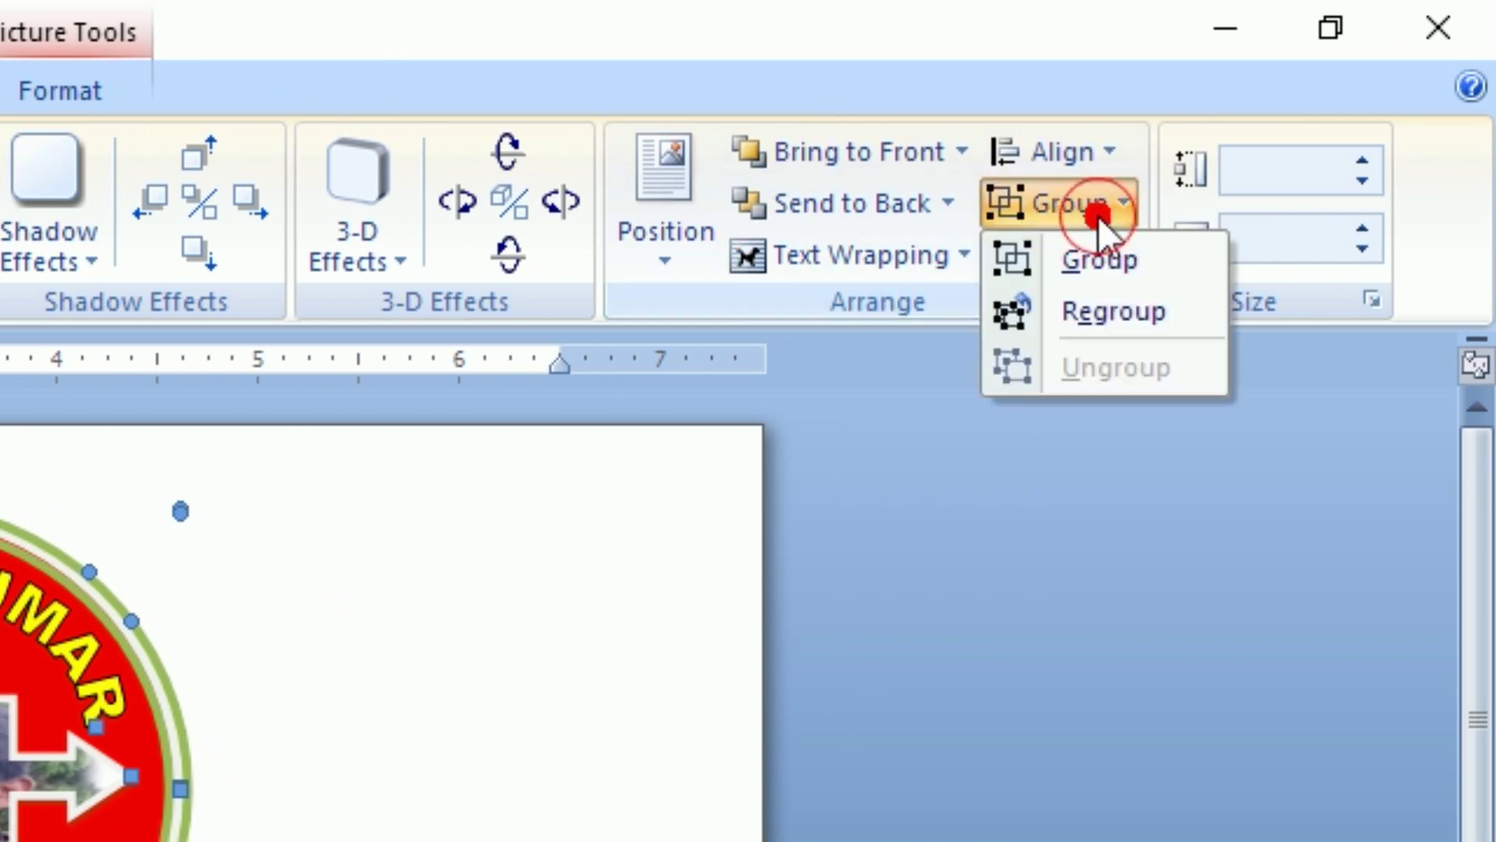
left_click(1086, 263)
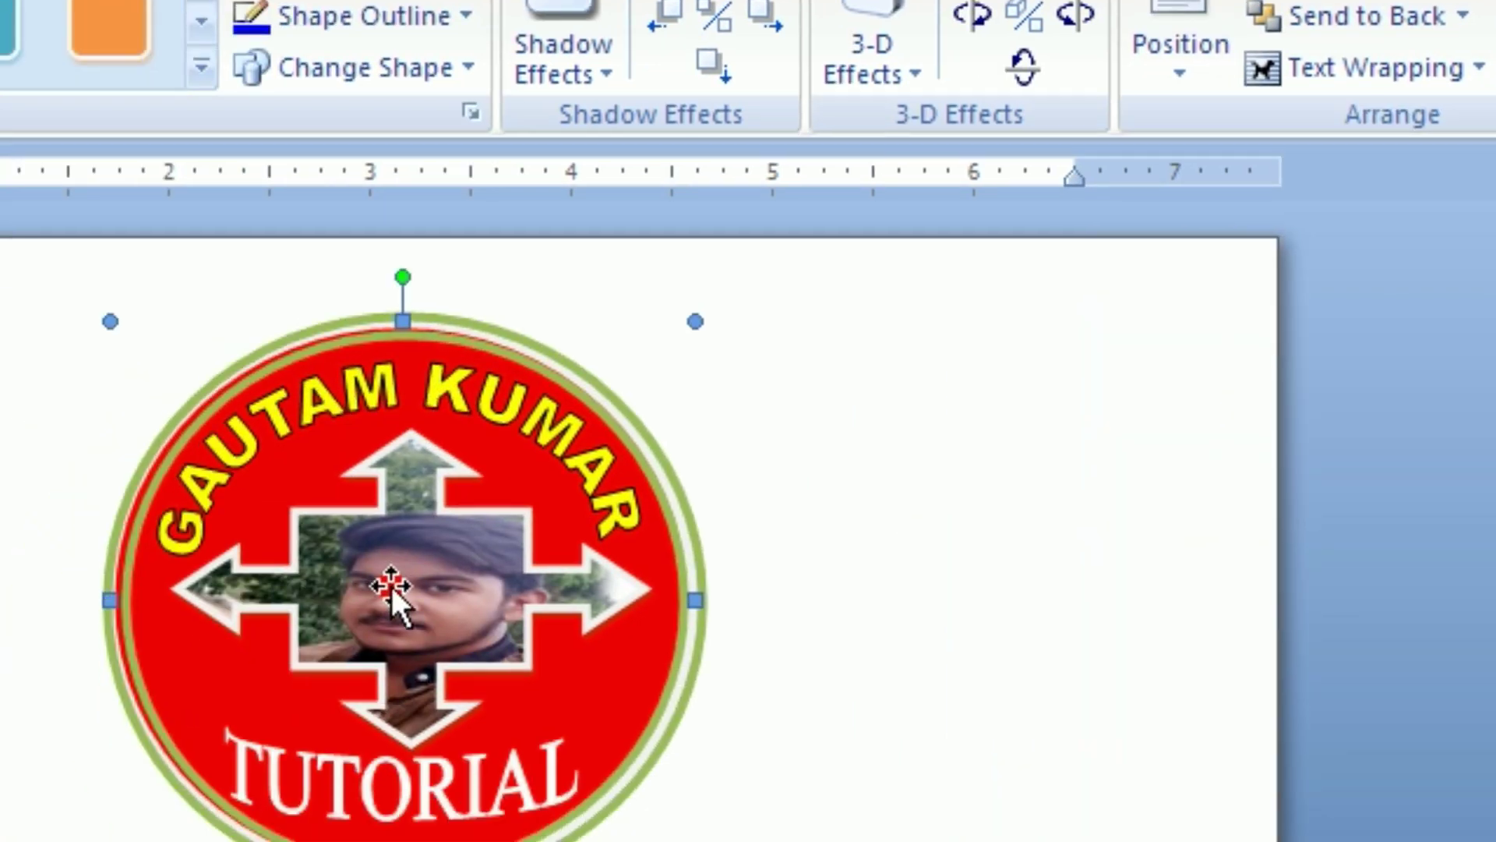
mouse_move(392, 586)
left_mouse_down()
mouse_move(375, 590)
mouse_move(460, 572)
mouse_move(417, 579)
left_mouse_up()
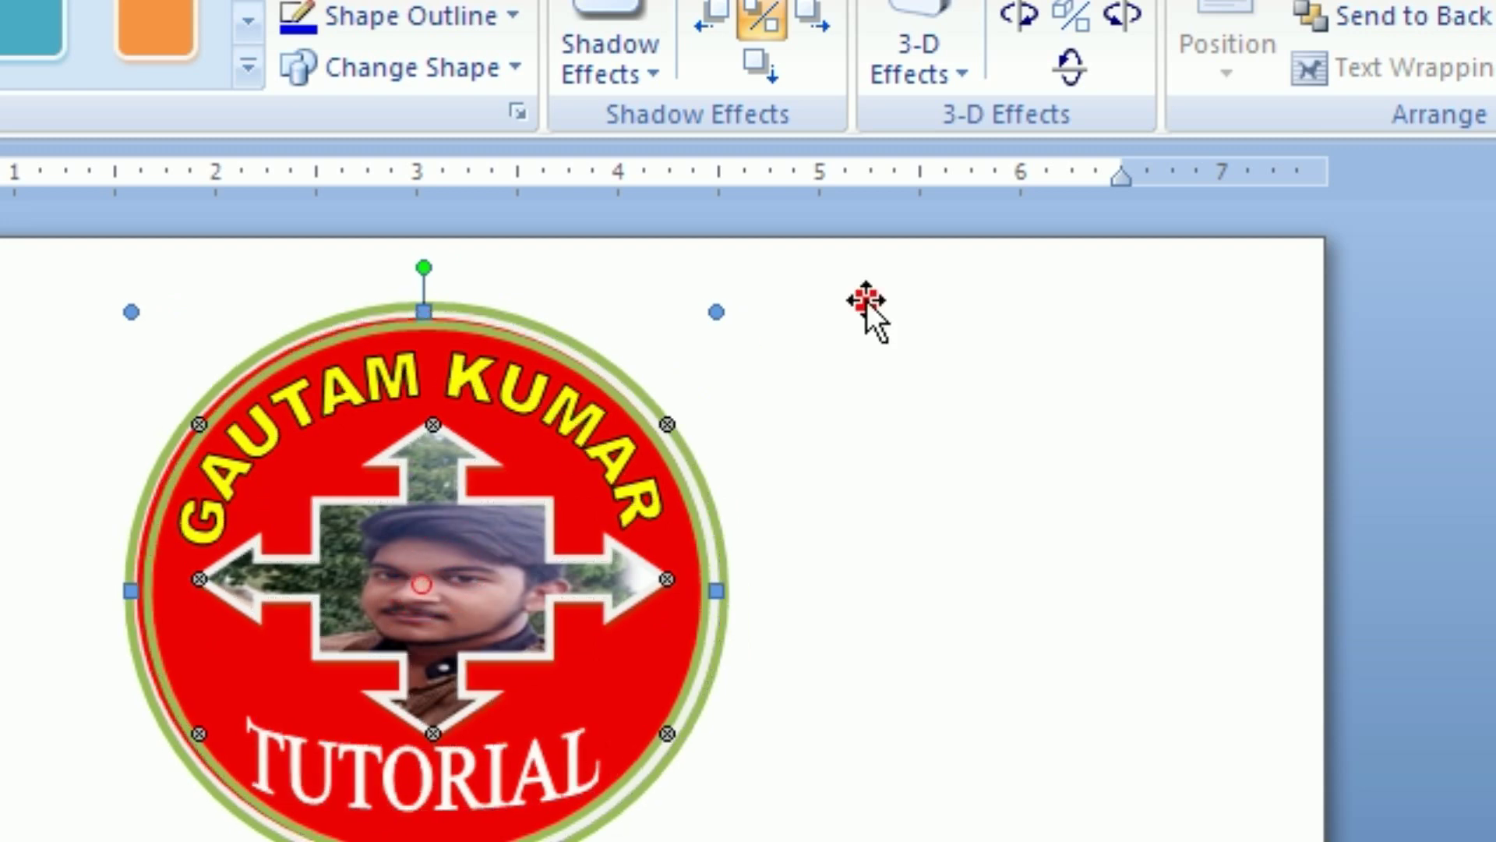
left_click(1091, 224)
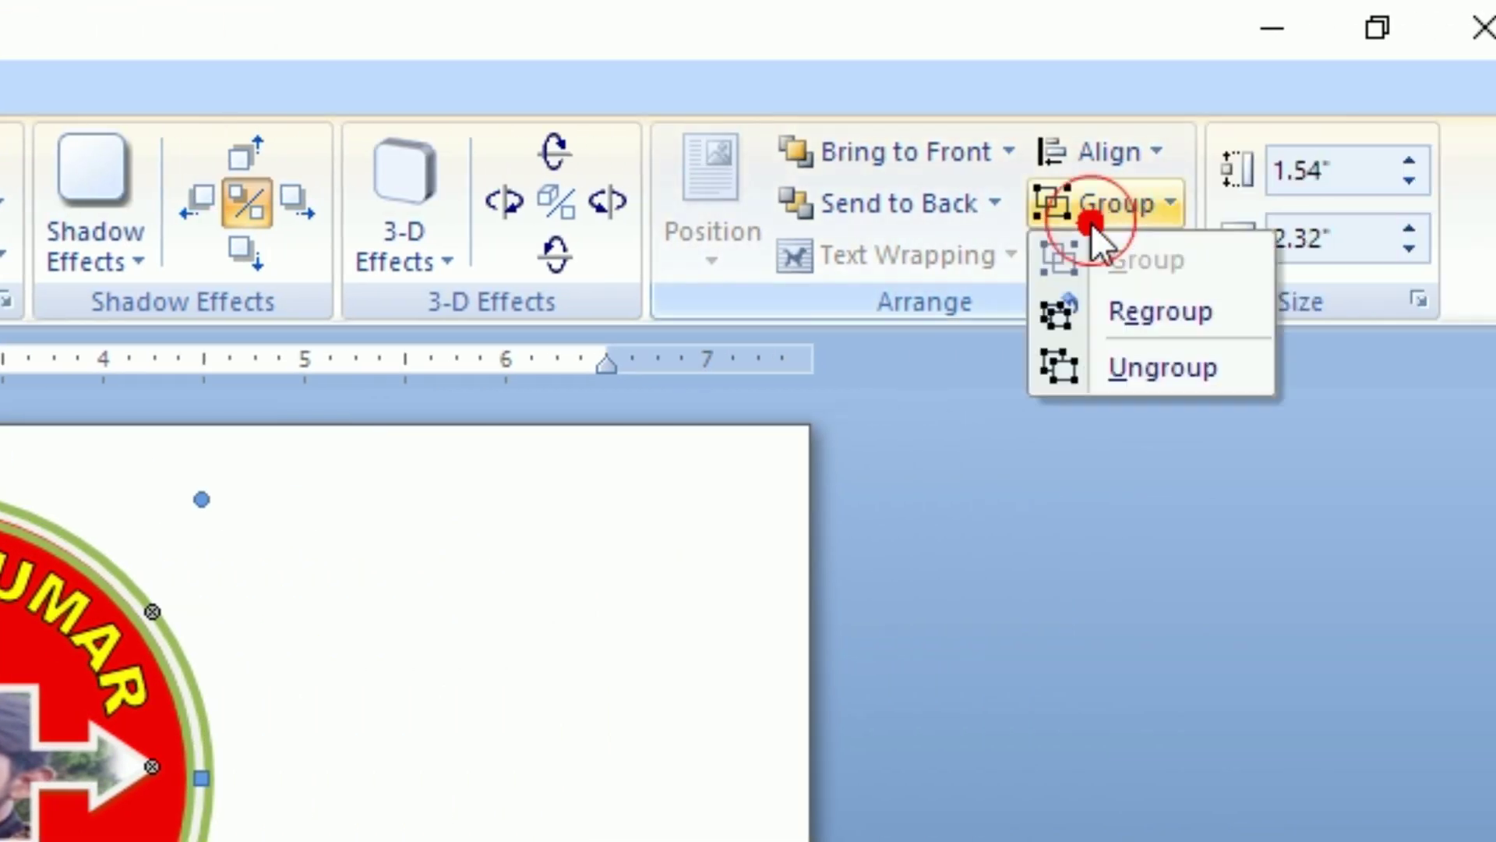
left_click(1112, 312)
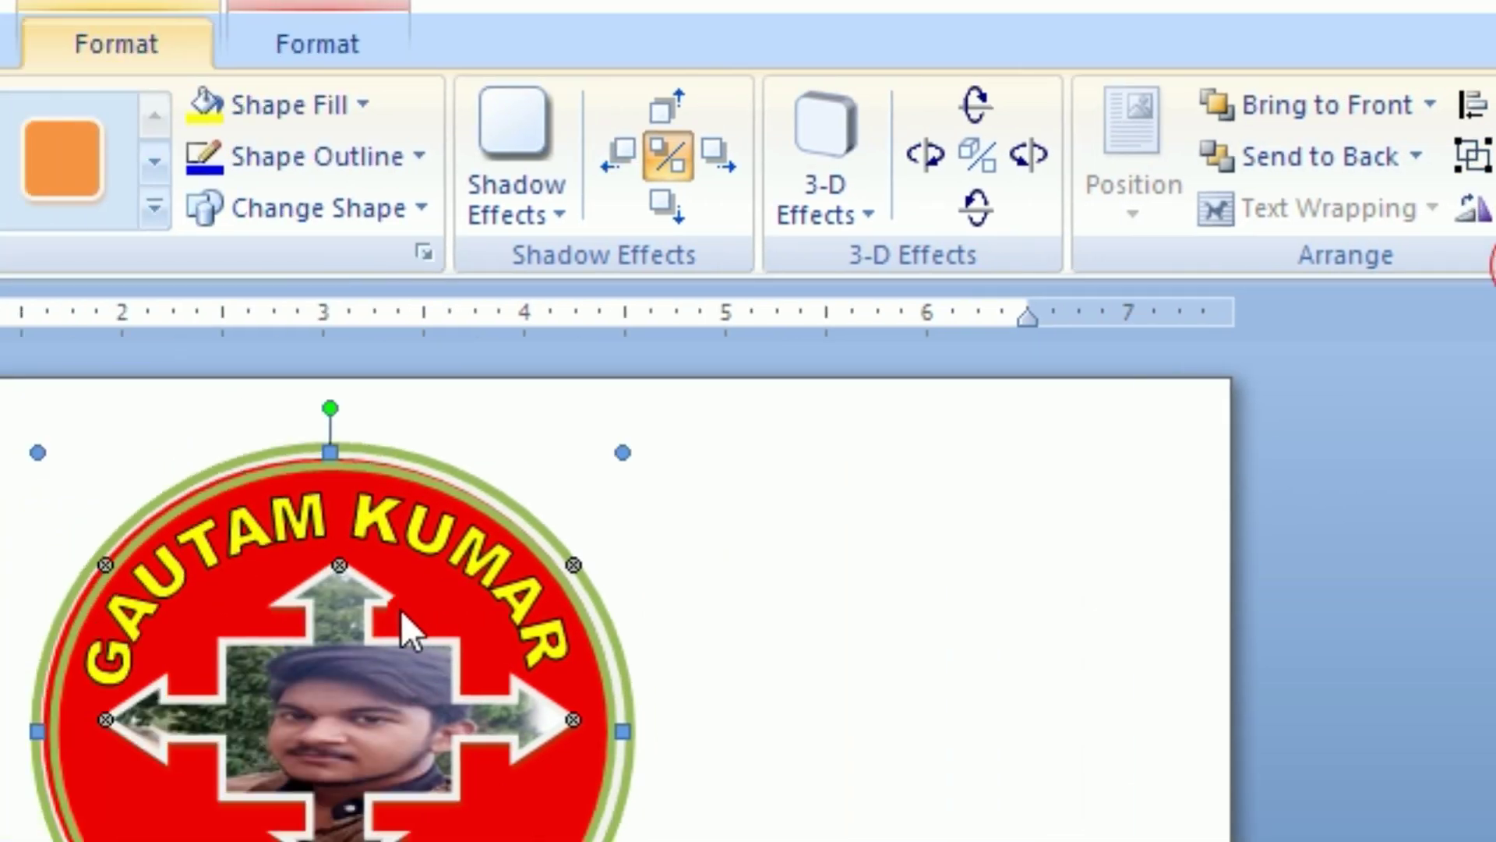
left_click_drag(401, 609, 401, 597)
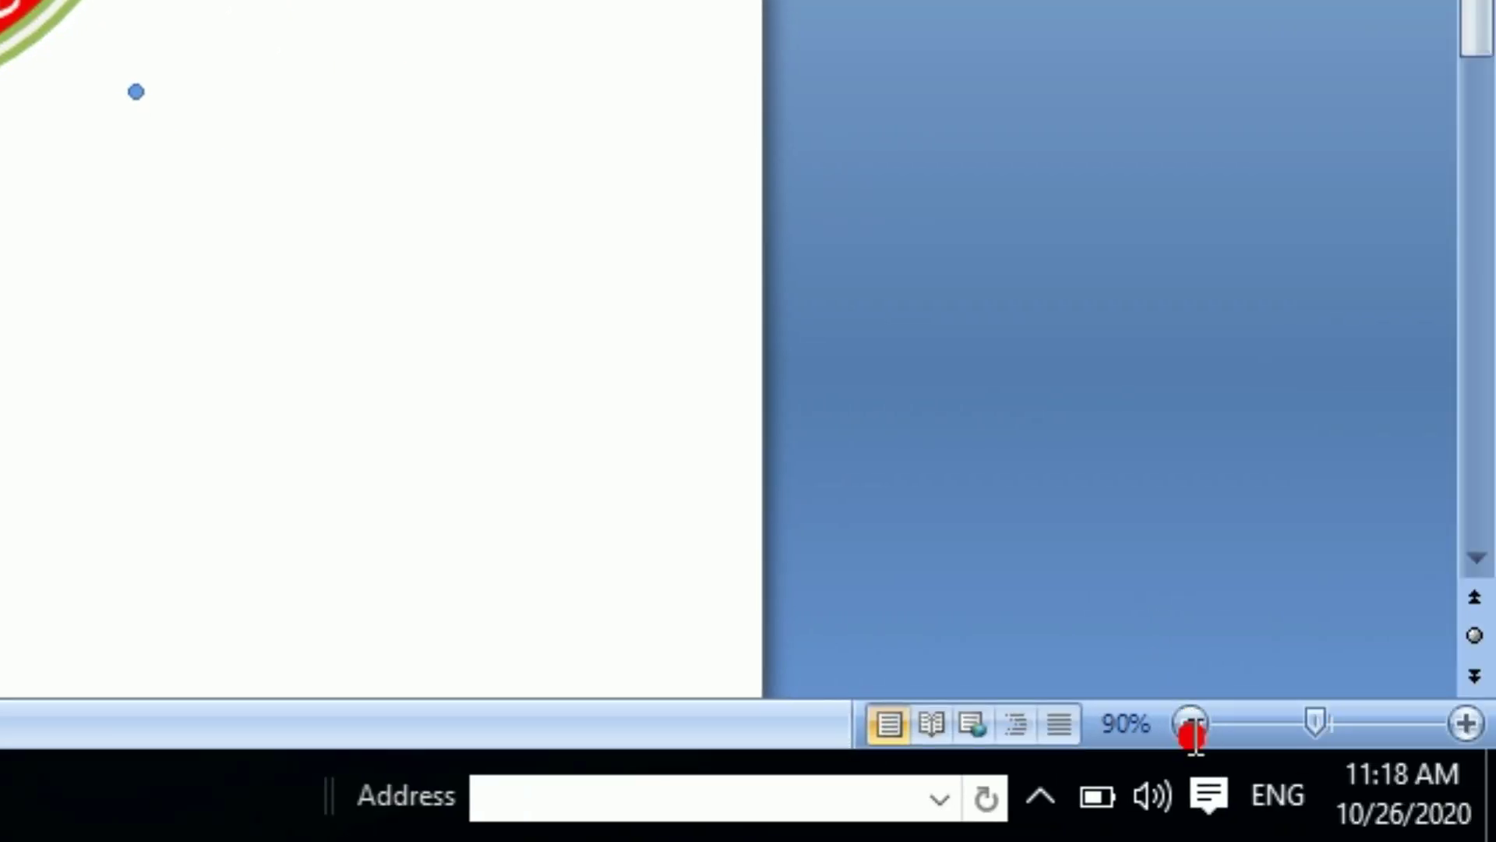
- Zoom out to 40% so the whole page with the logo is visible
left_click(1192, 726)
left_click(1192, 725)
left_click(1191, 725)
left_click(1191, 725)
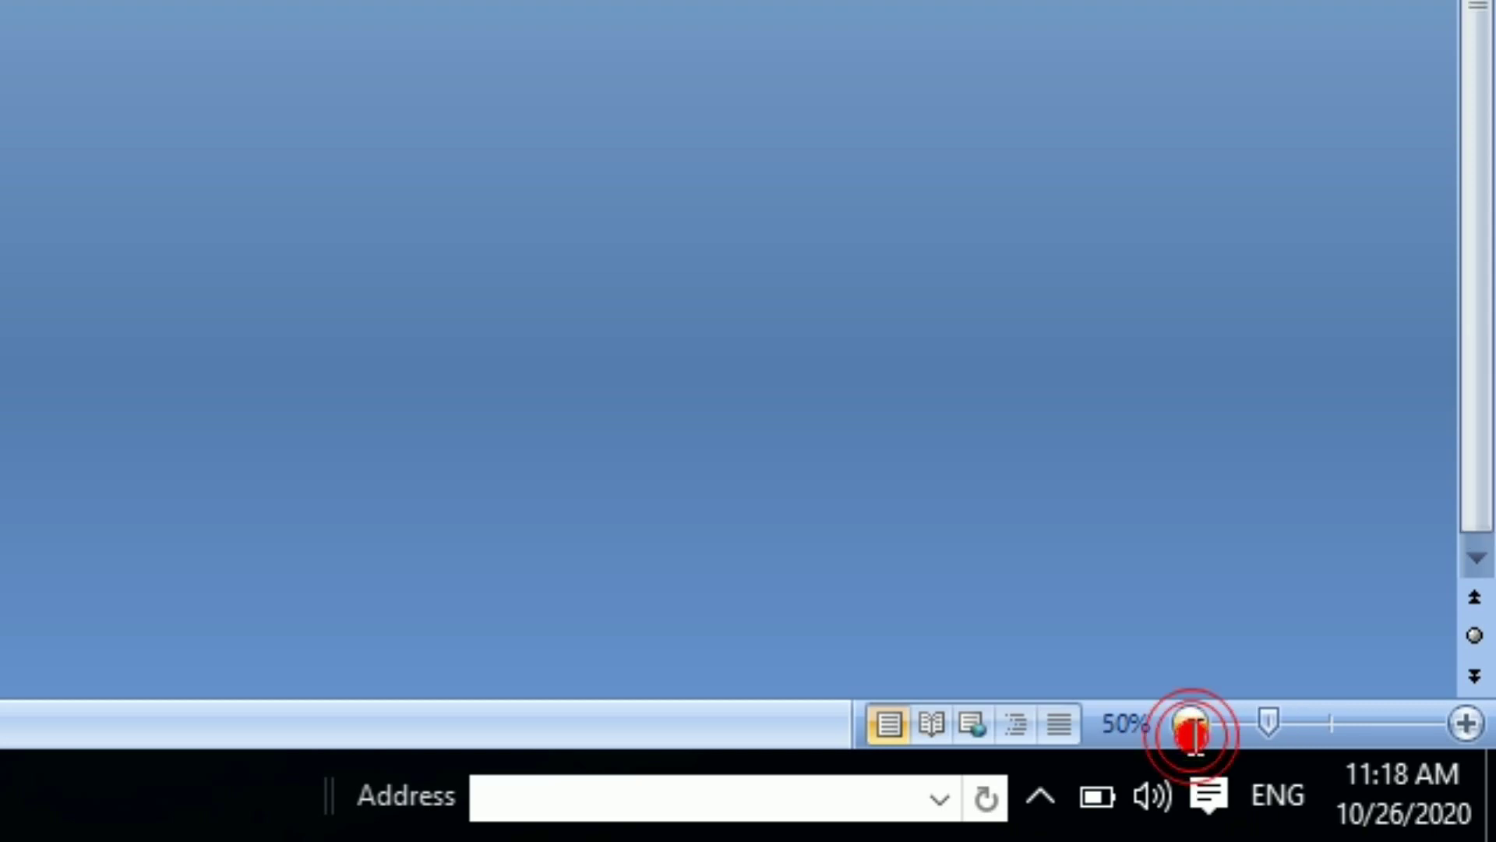
left_click(1191, 724)
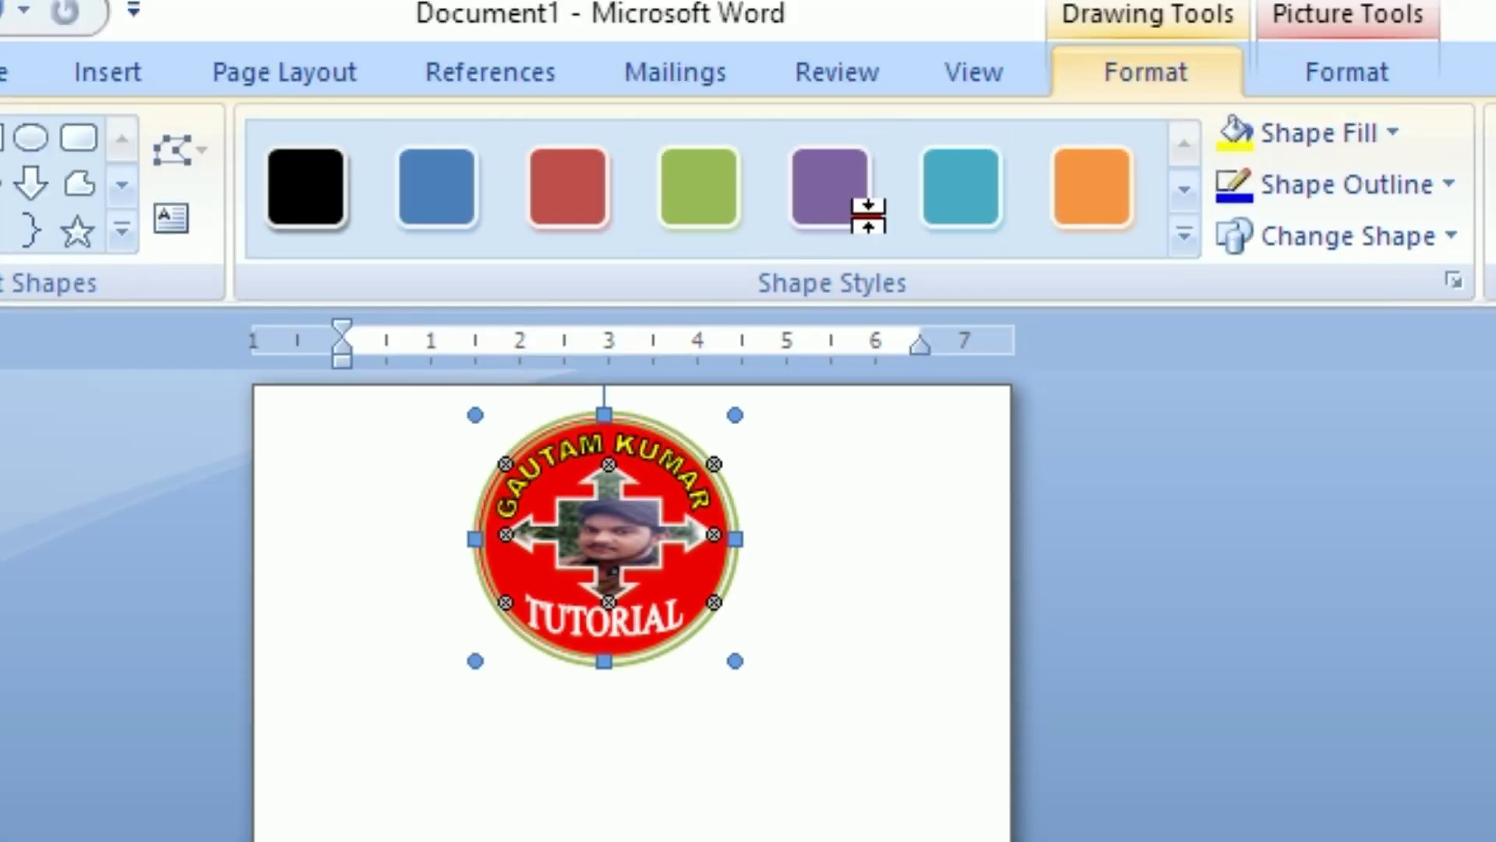
left_click(1116, 111)
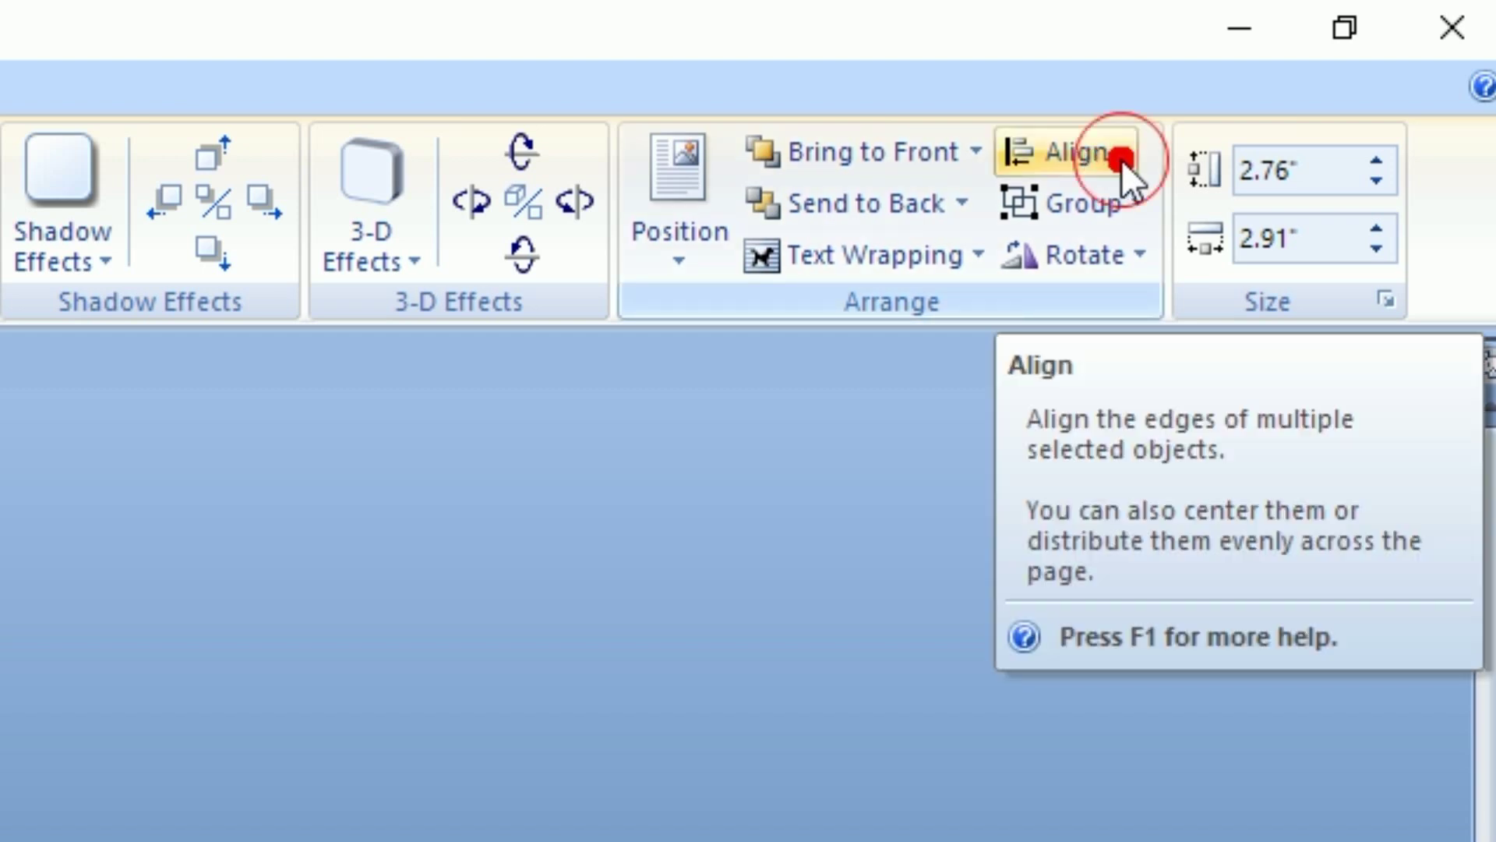
- Apply Align Center and Align Middle to the logo, then undo the last positioning change
left_click(1121, 156)
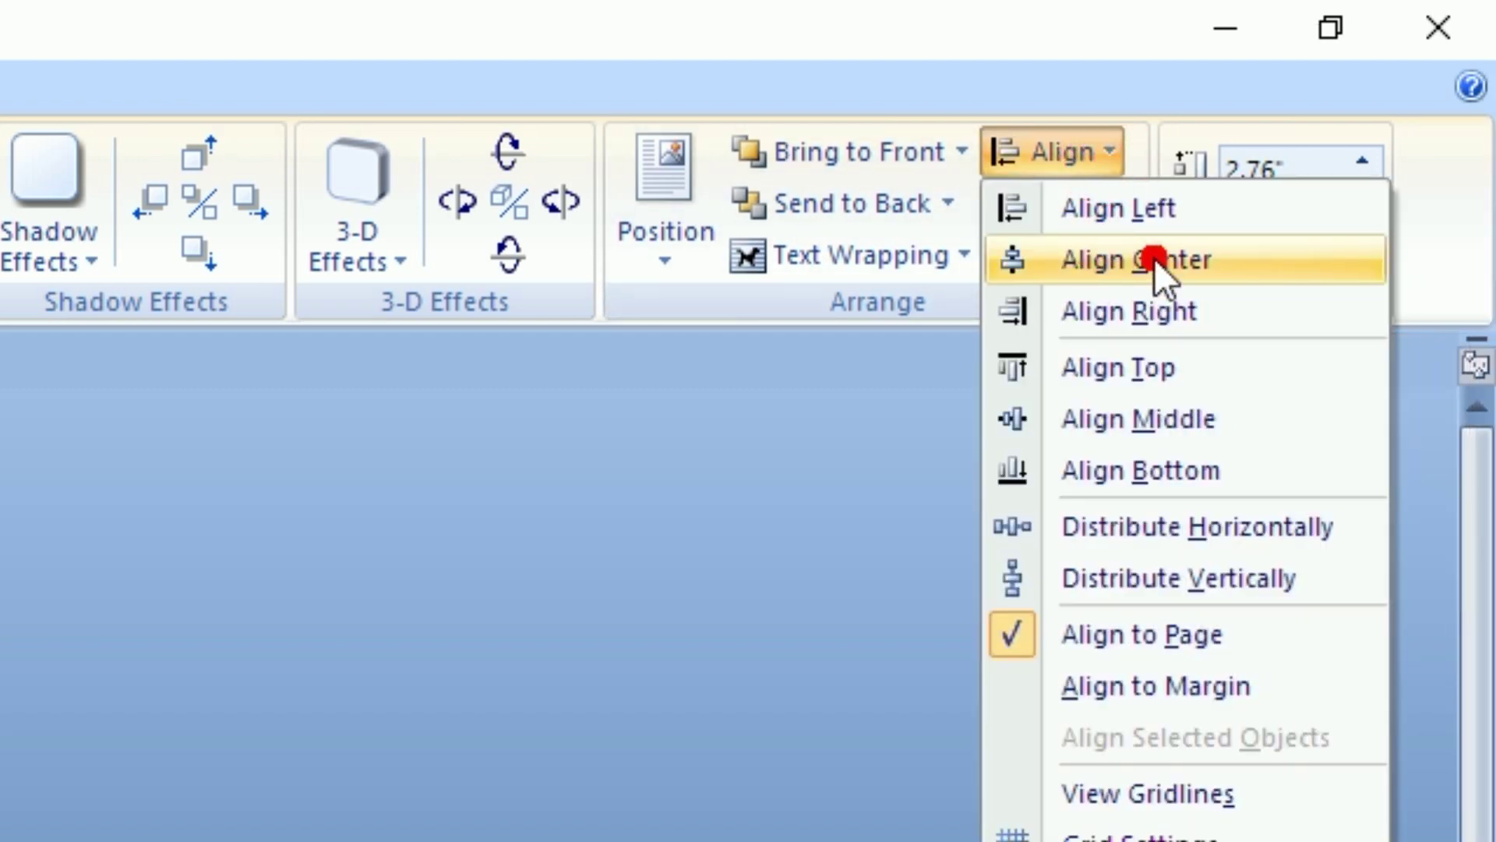
left_click(1154, 258)
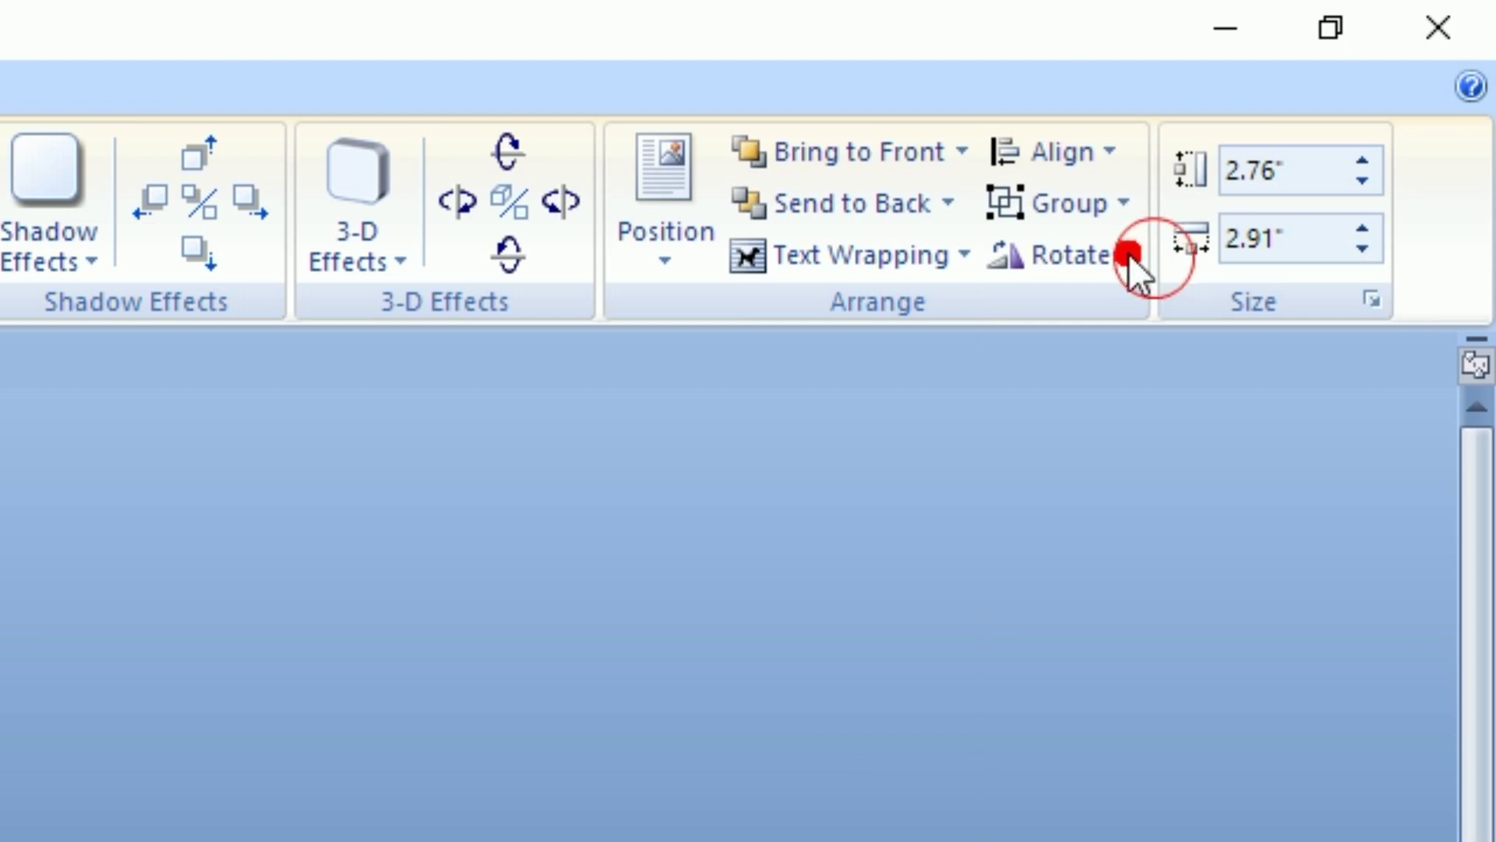
left_click(1109, 161)
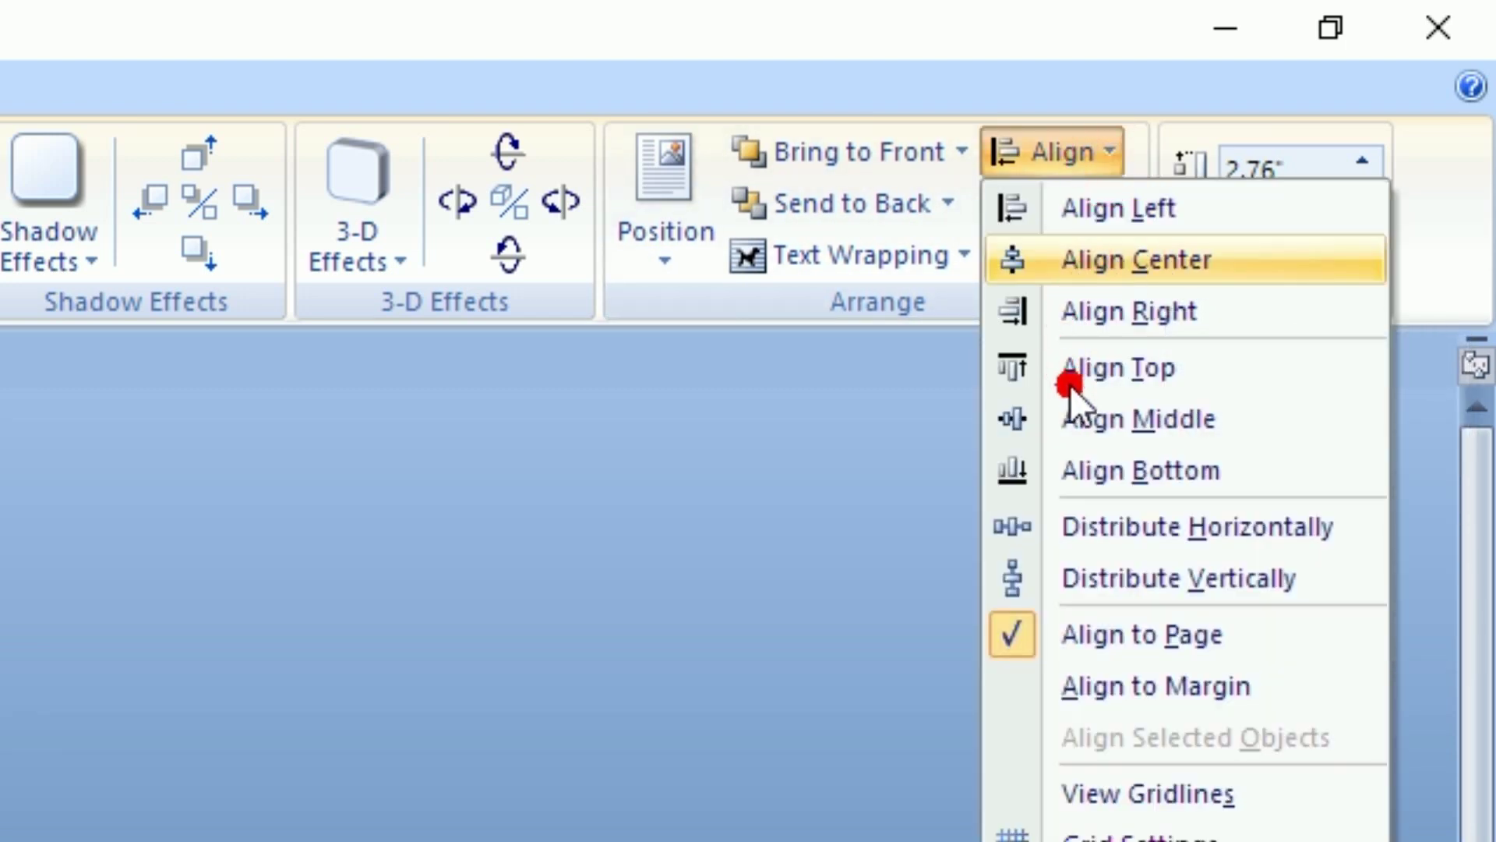
left_click(1142, 427)
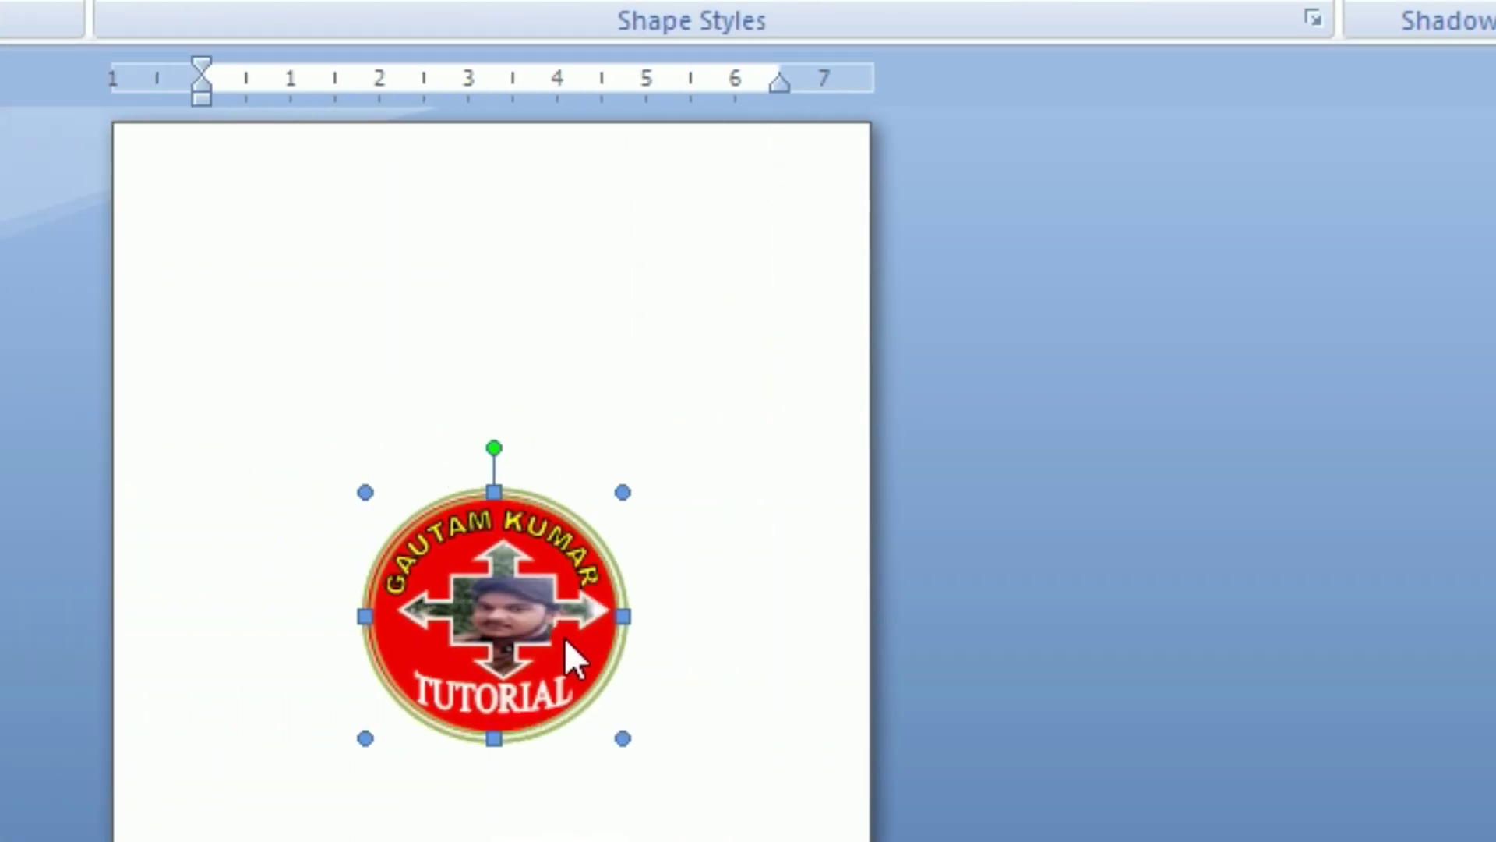
left_click(518, 378)
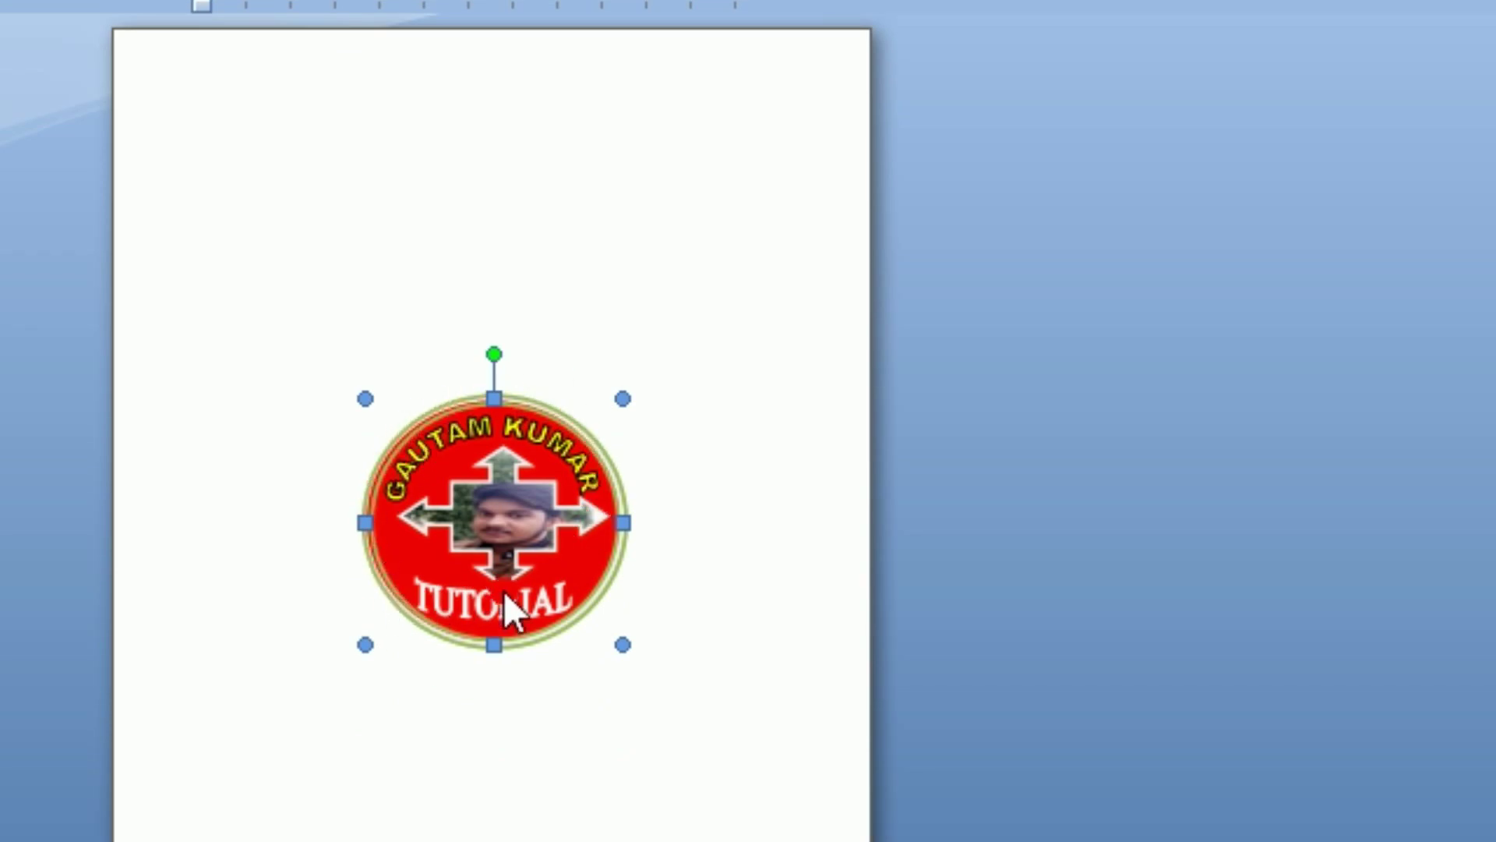
left_click(479, 374)
left_click(151, 173)
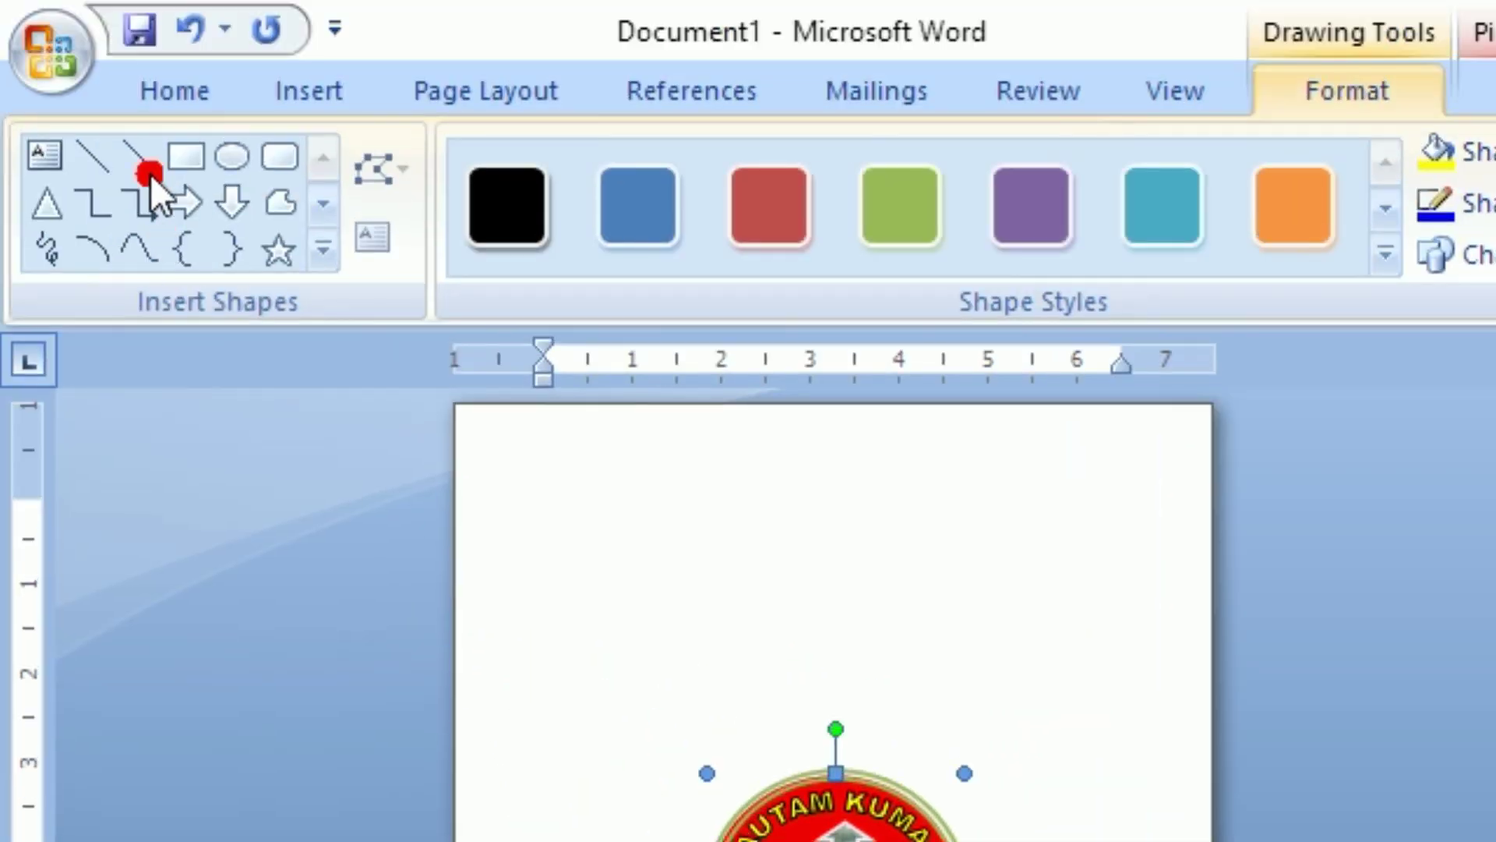
left_click(184, 32)
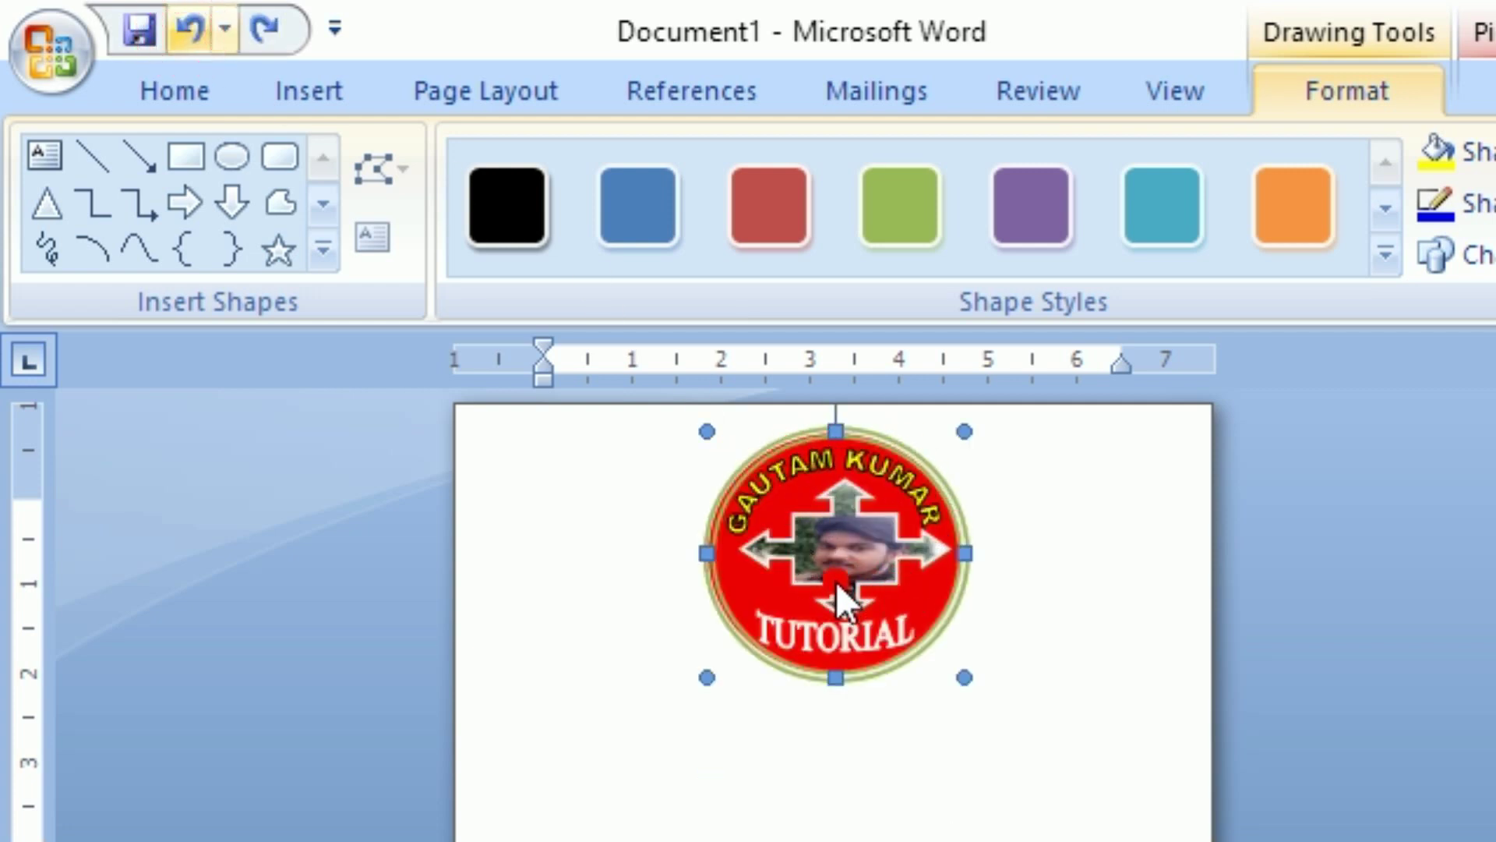
- Reapply Align Center and Align Middle to centre the grouped logo on the page
left_click(1089, 95)
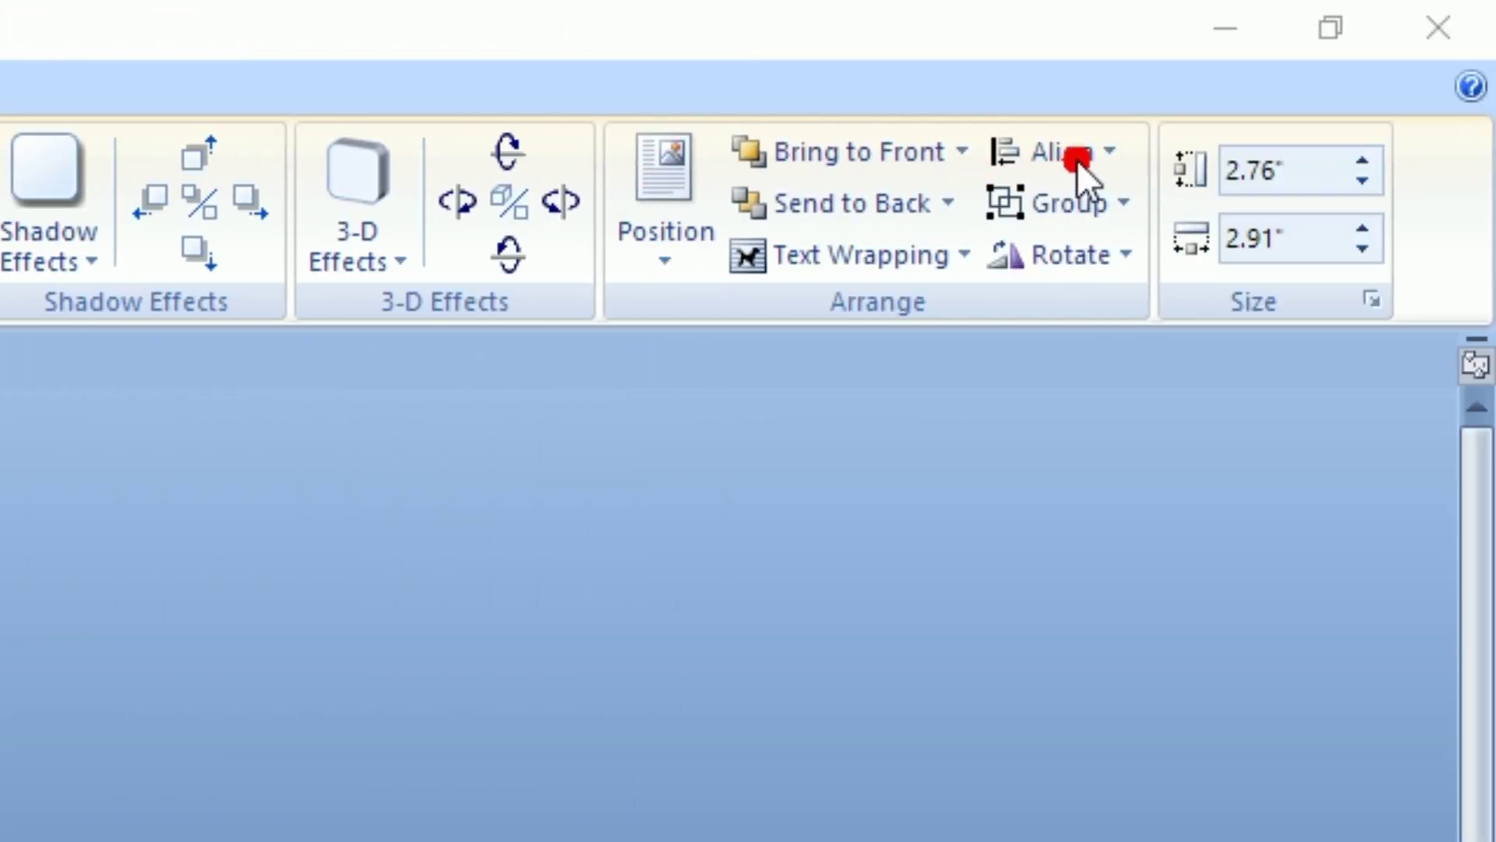
left_click(1077, 160)
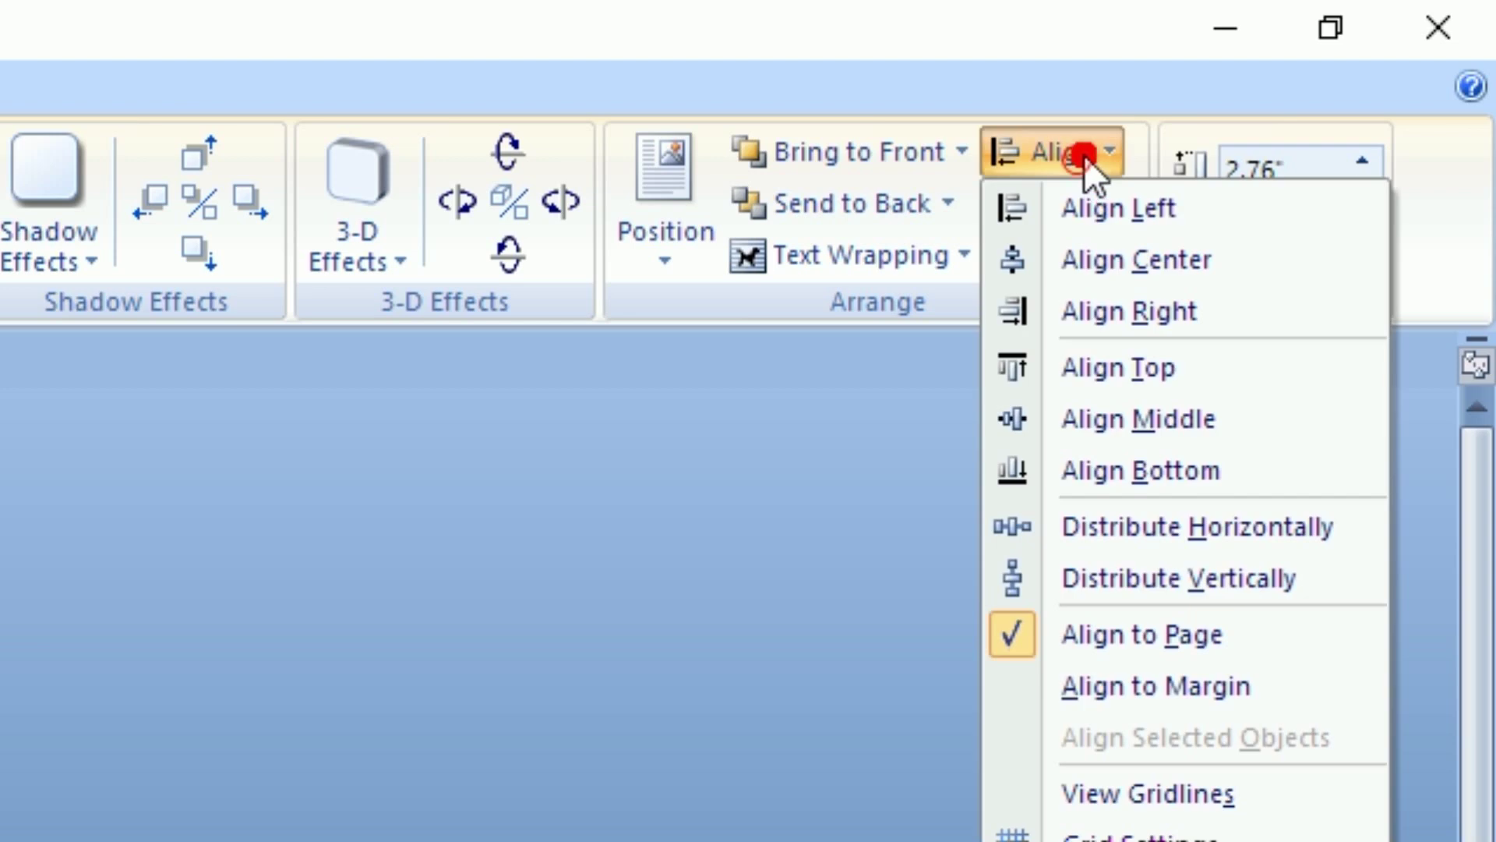
left_click(1100, 256)
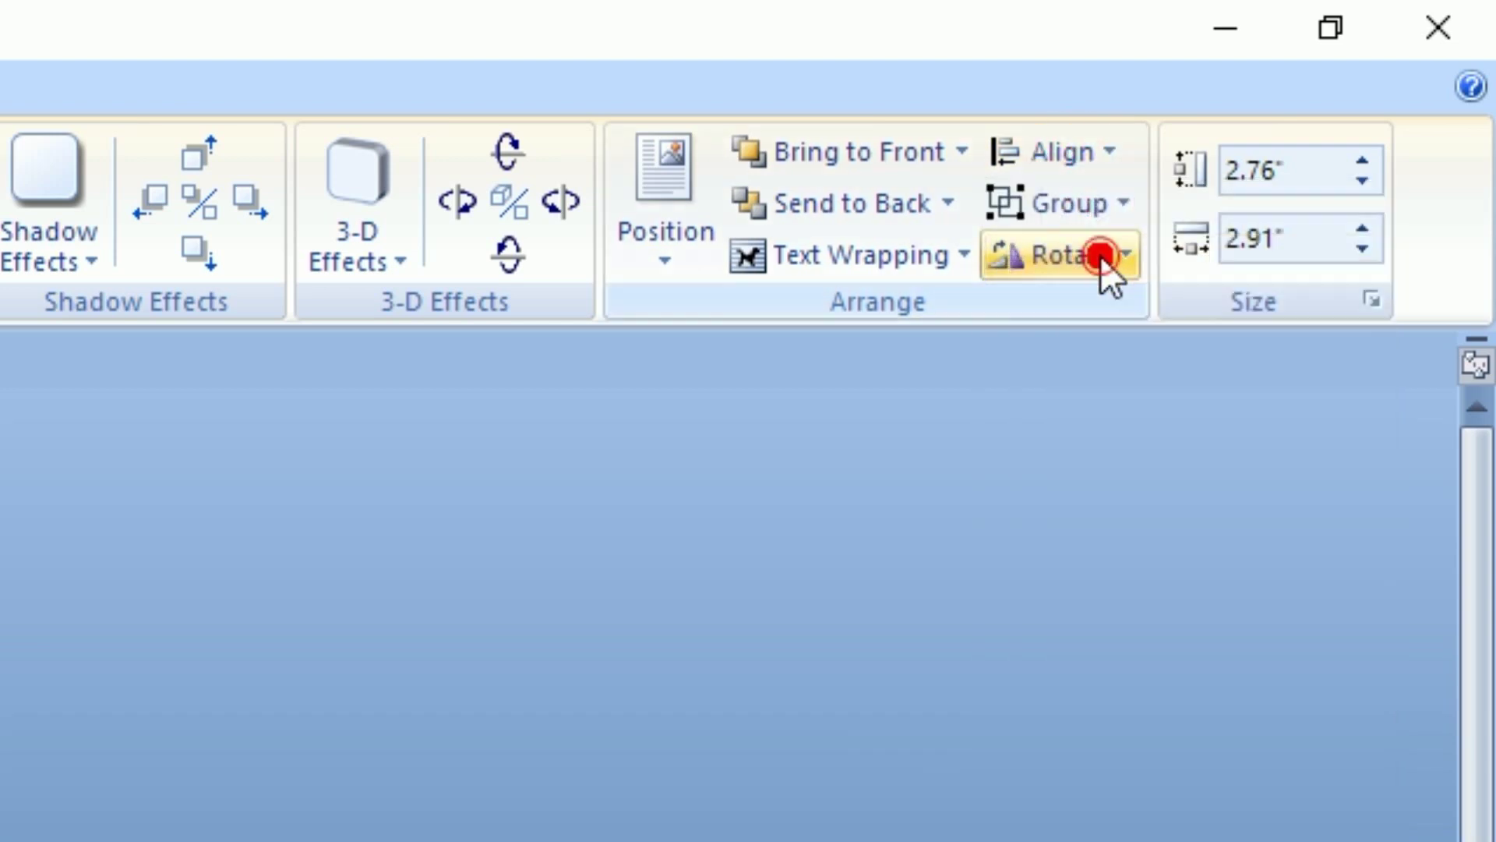
left_click(1089, 154)
left_click(1079, 427)
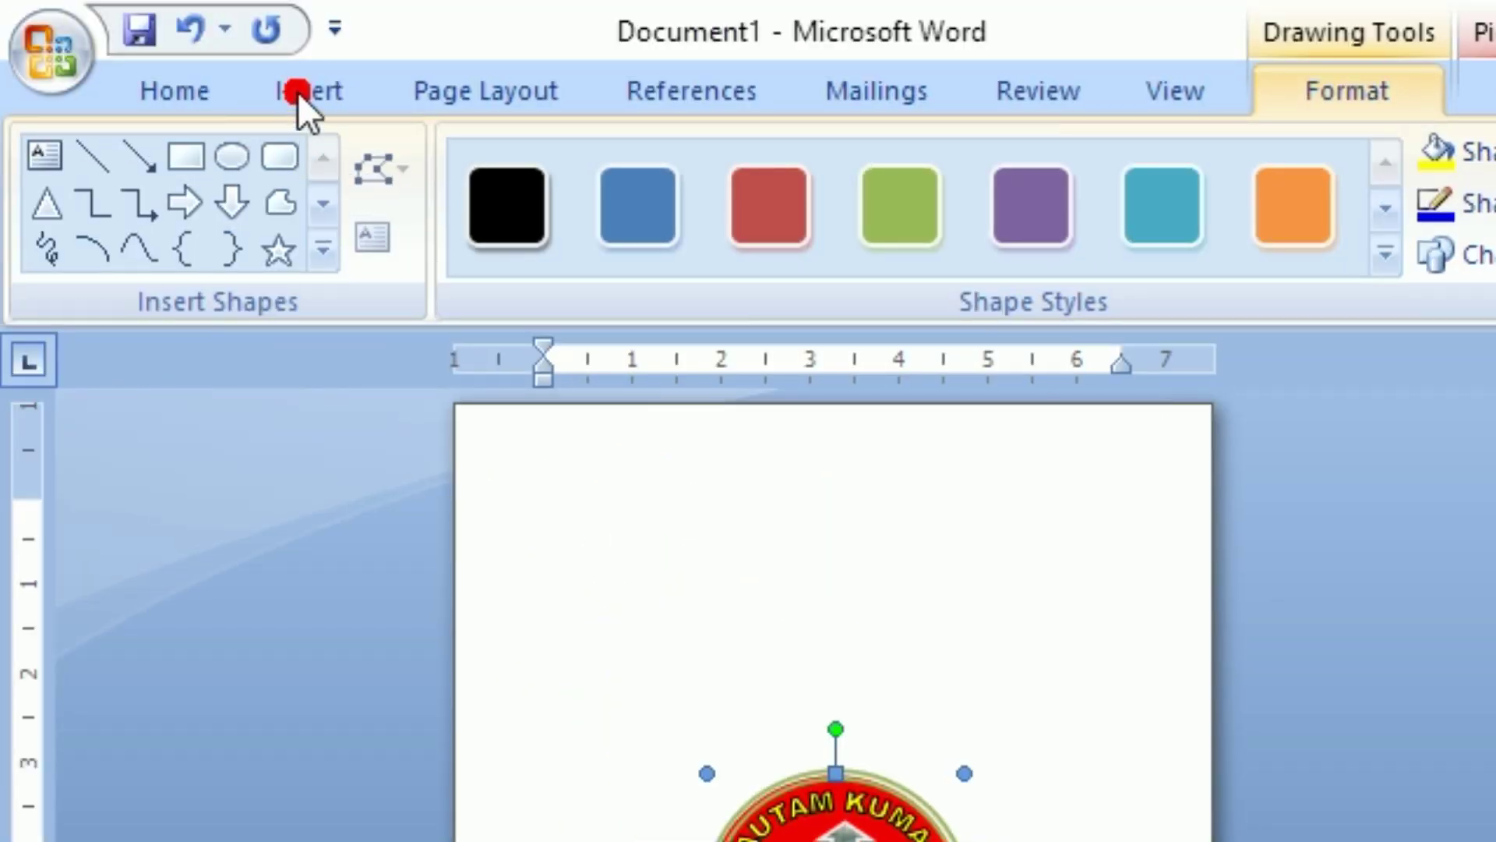
- Draw a small square with the Rectangle shape
left_click(298, 92)
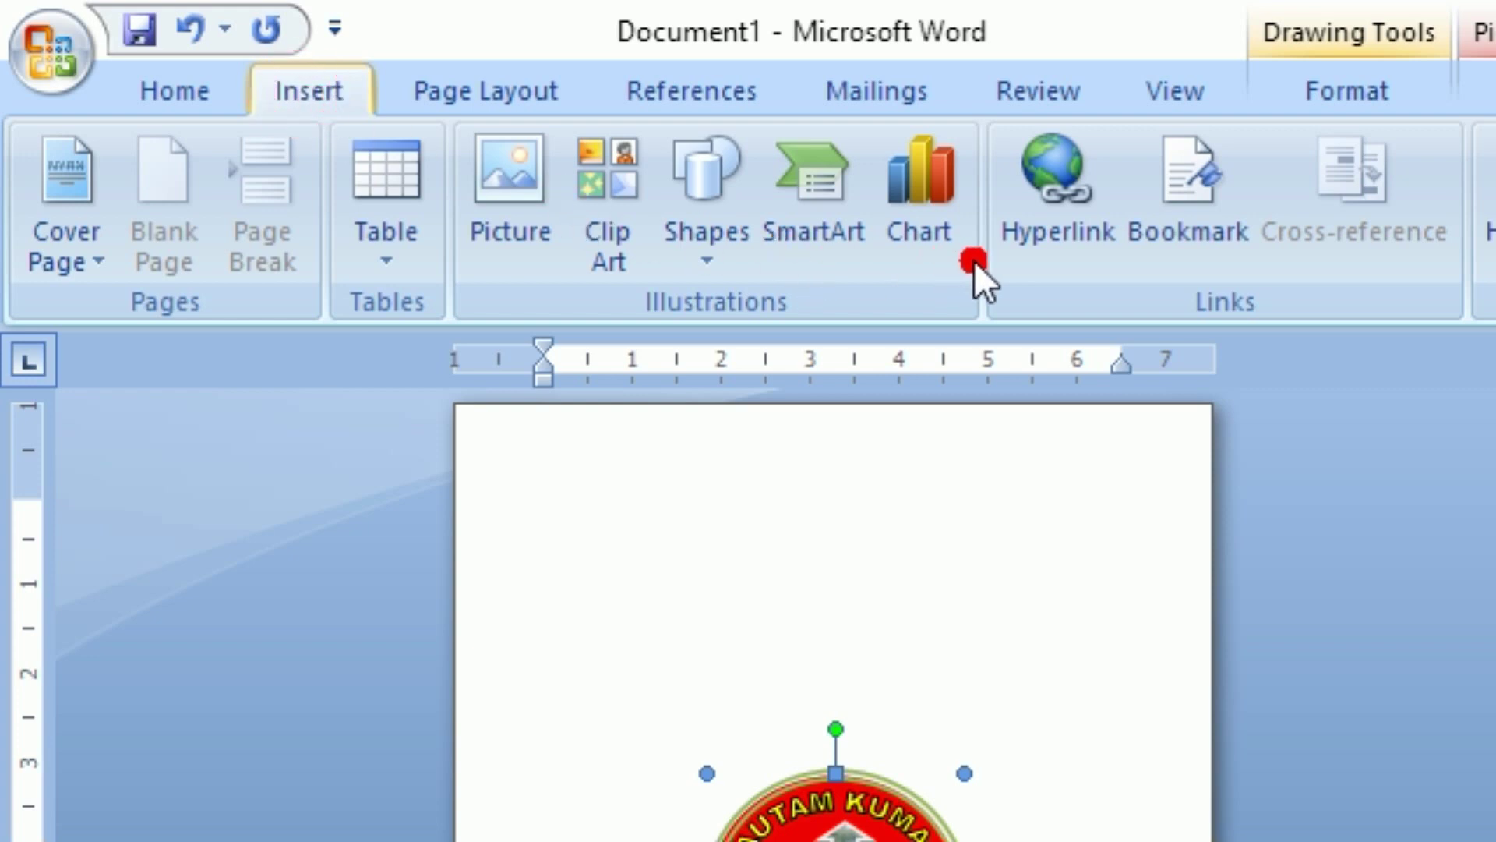
left_click(708, 257)
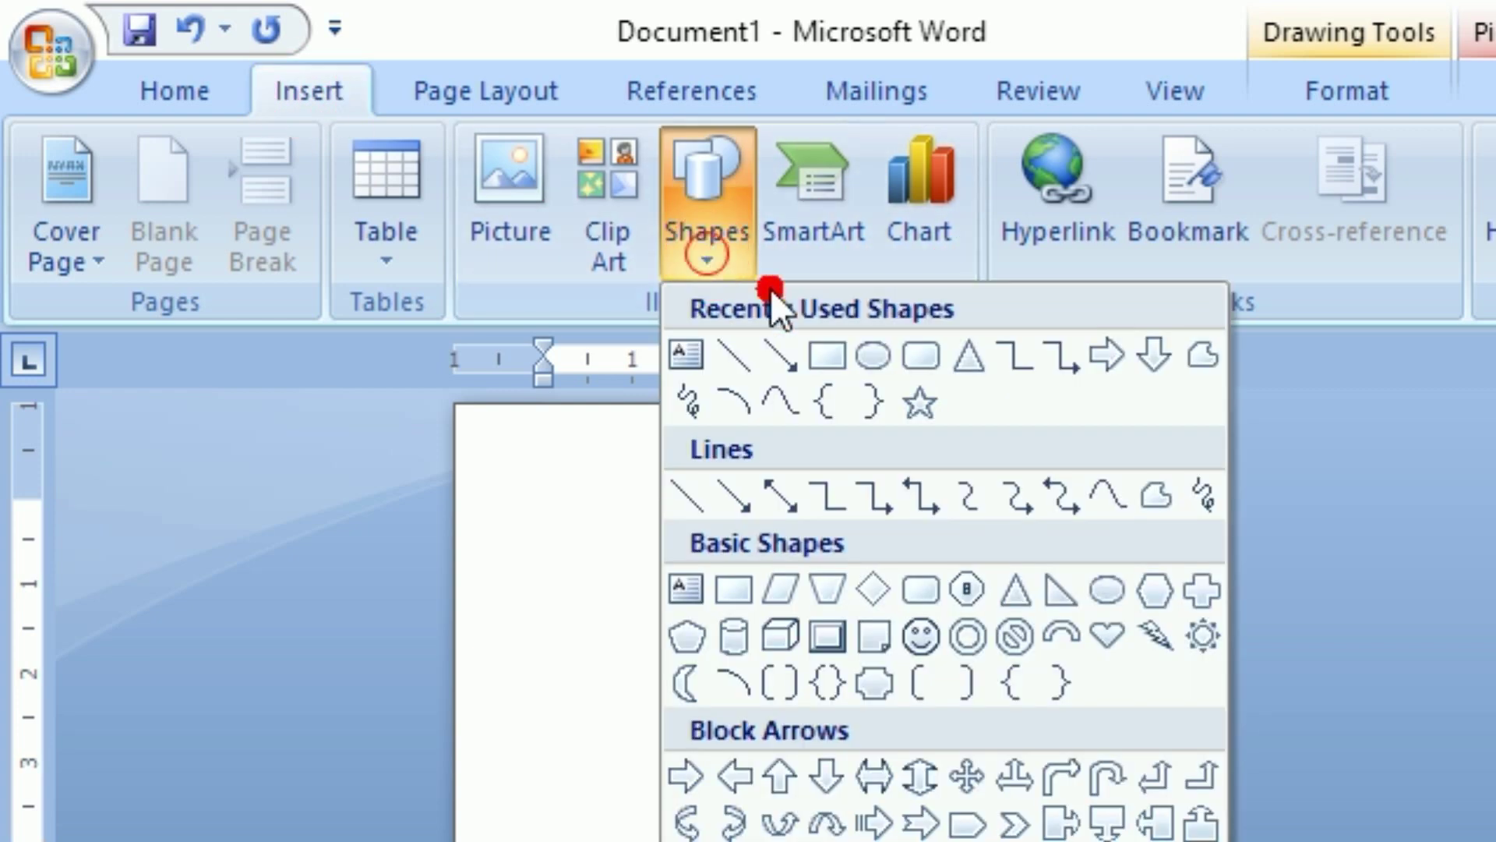
left_click(835, 351)
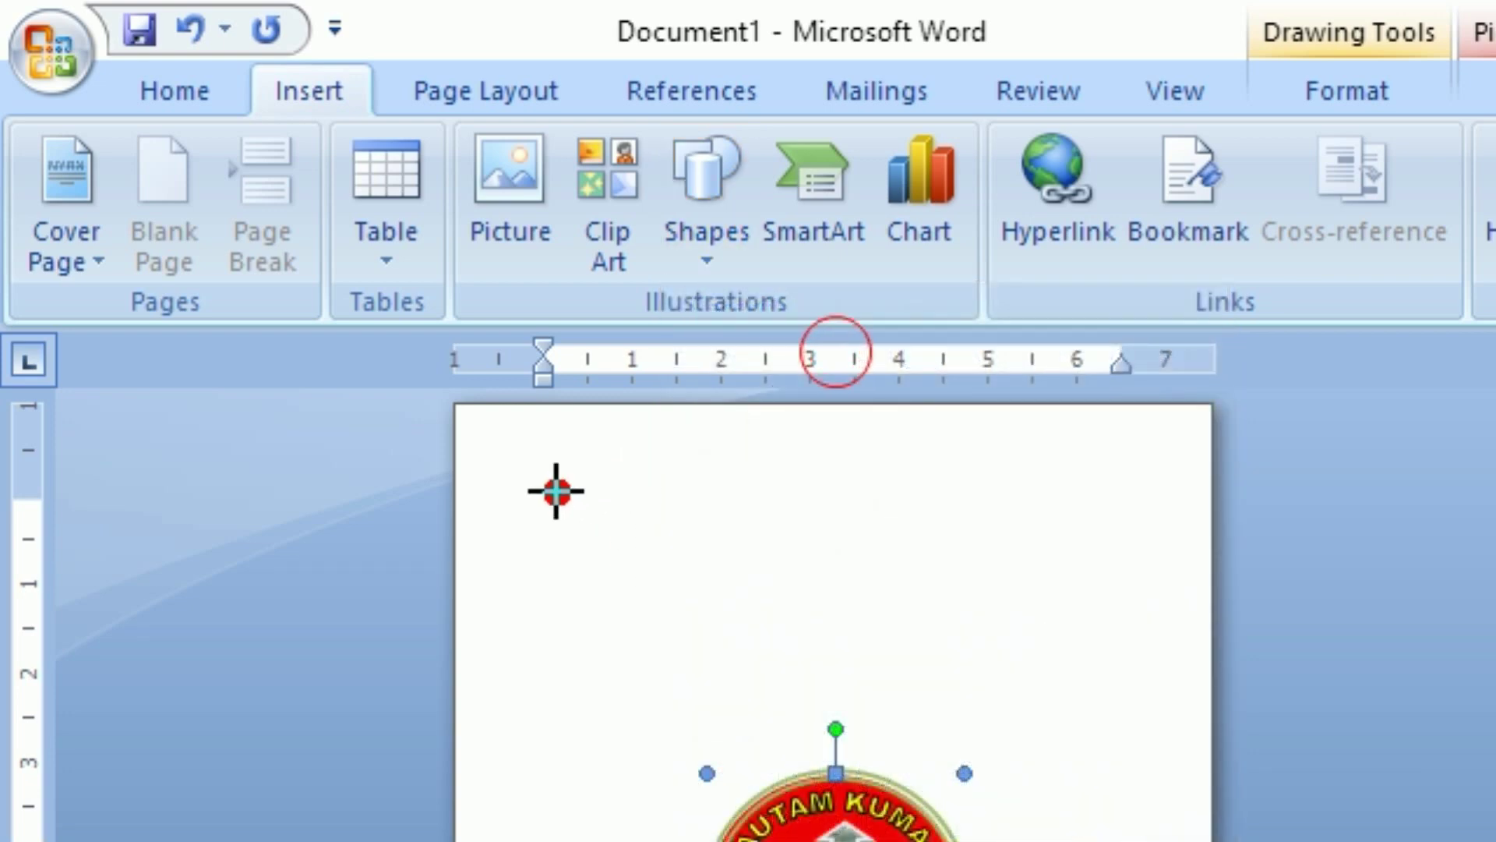
mouse_move(549, 480)
left_mouse_down()
mouse_move(637, 535)
mouse_move(708, 641)
left_mouse_up()
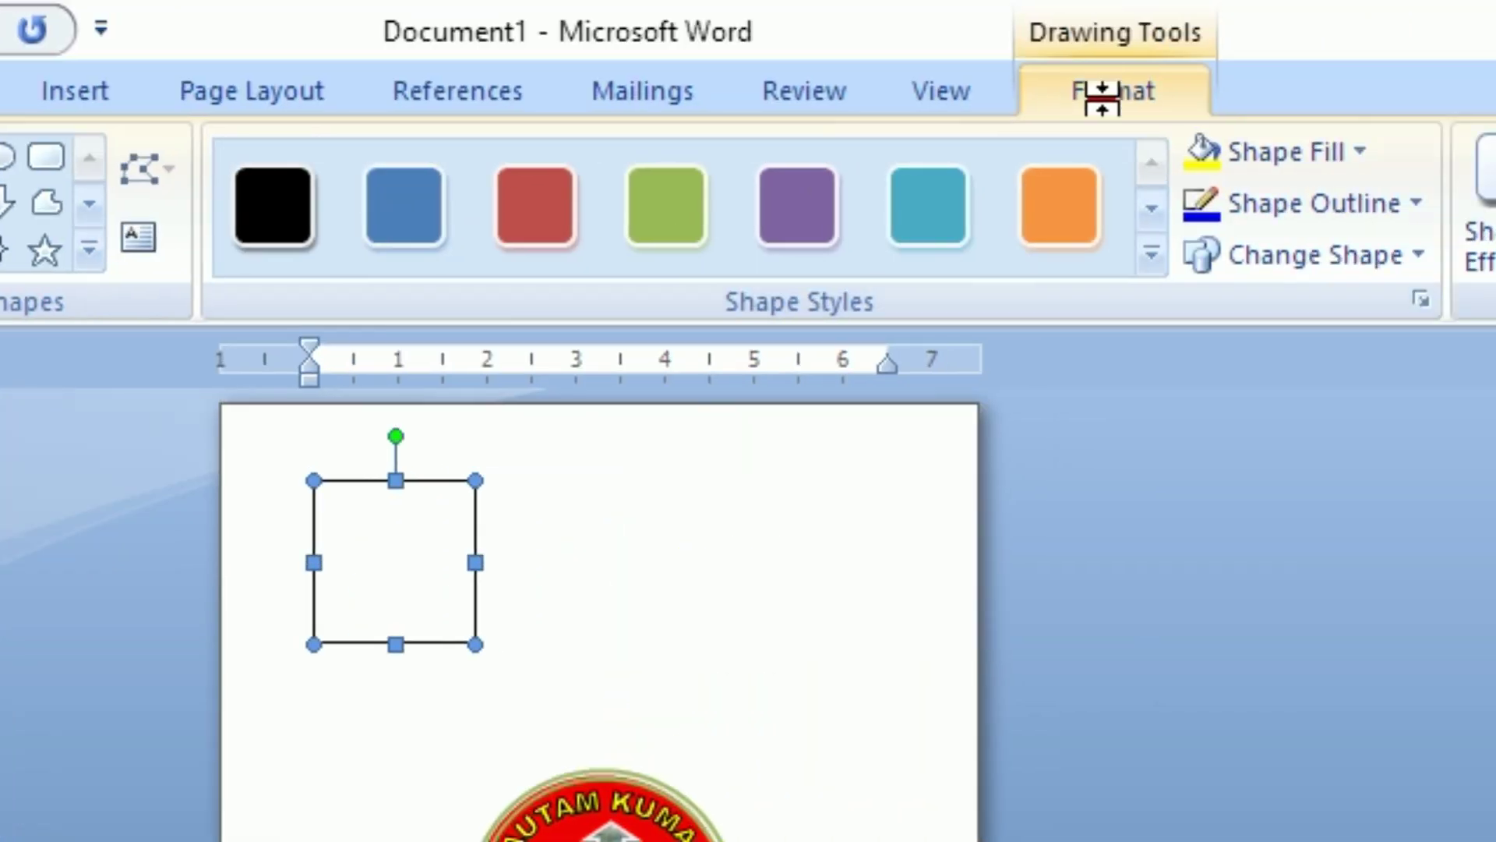
- Centre the square on the page with Align Center and Align Middle
left_click(1109, 107)
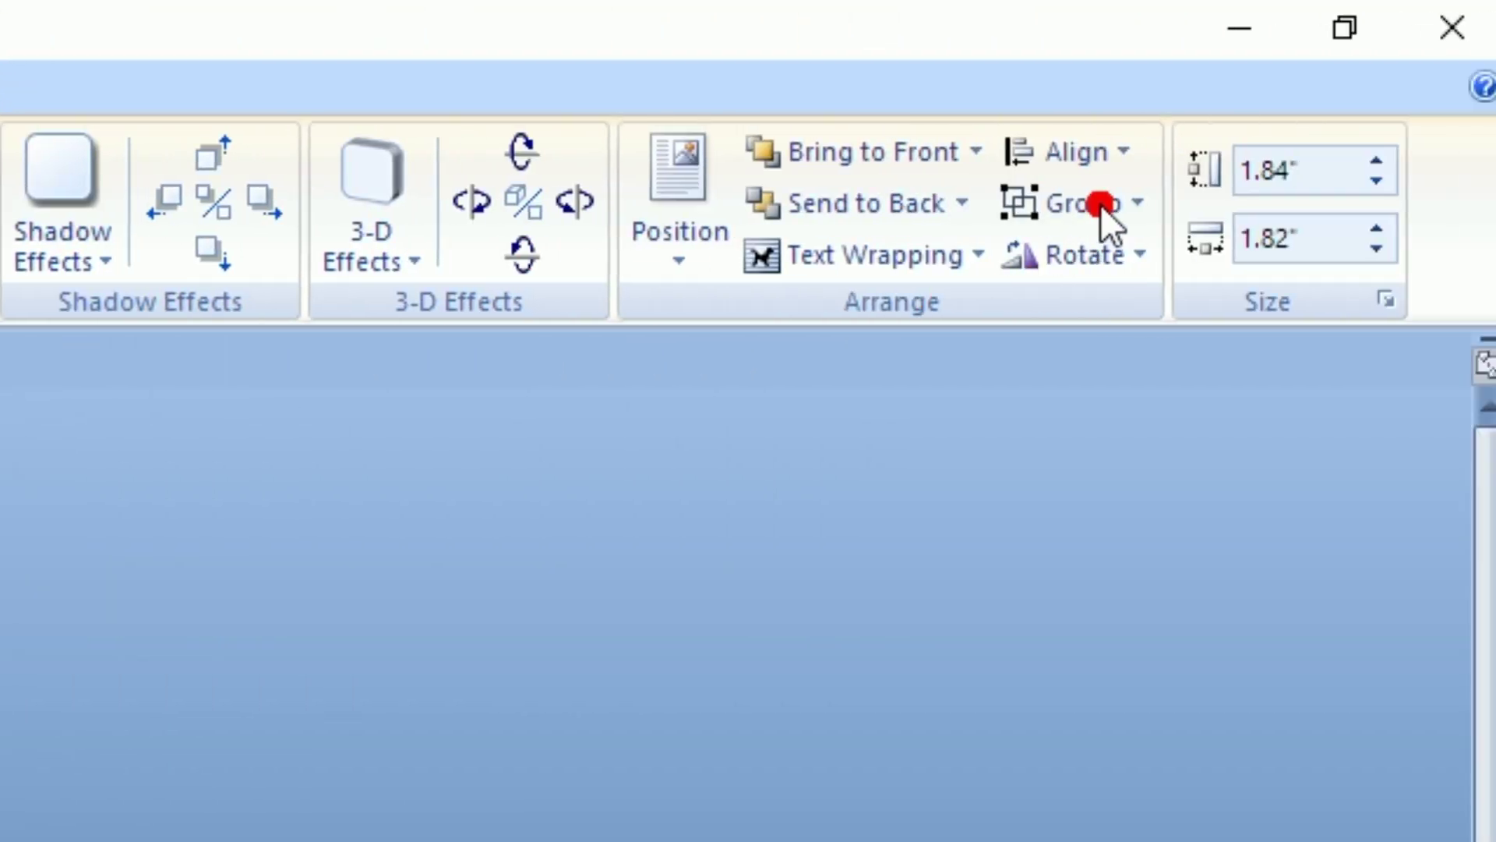
left_click(1108, 155)
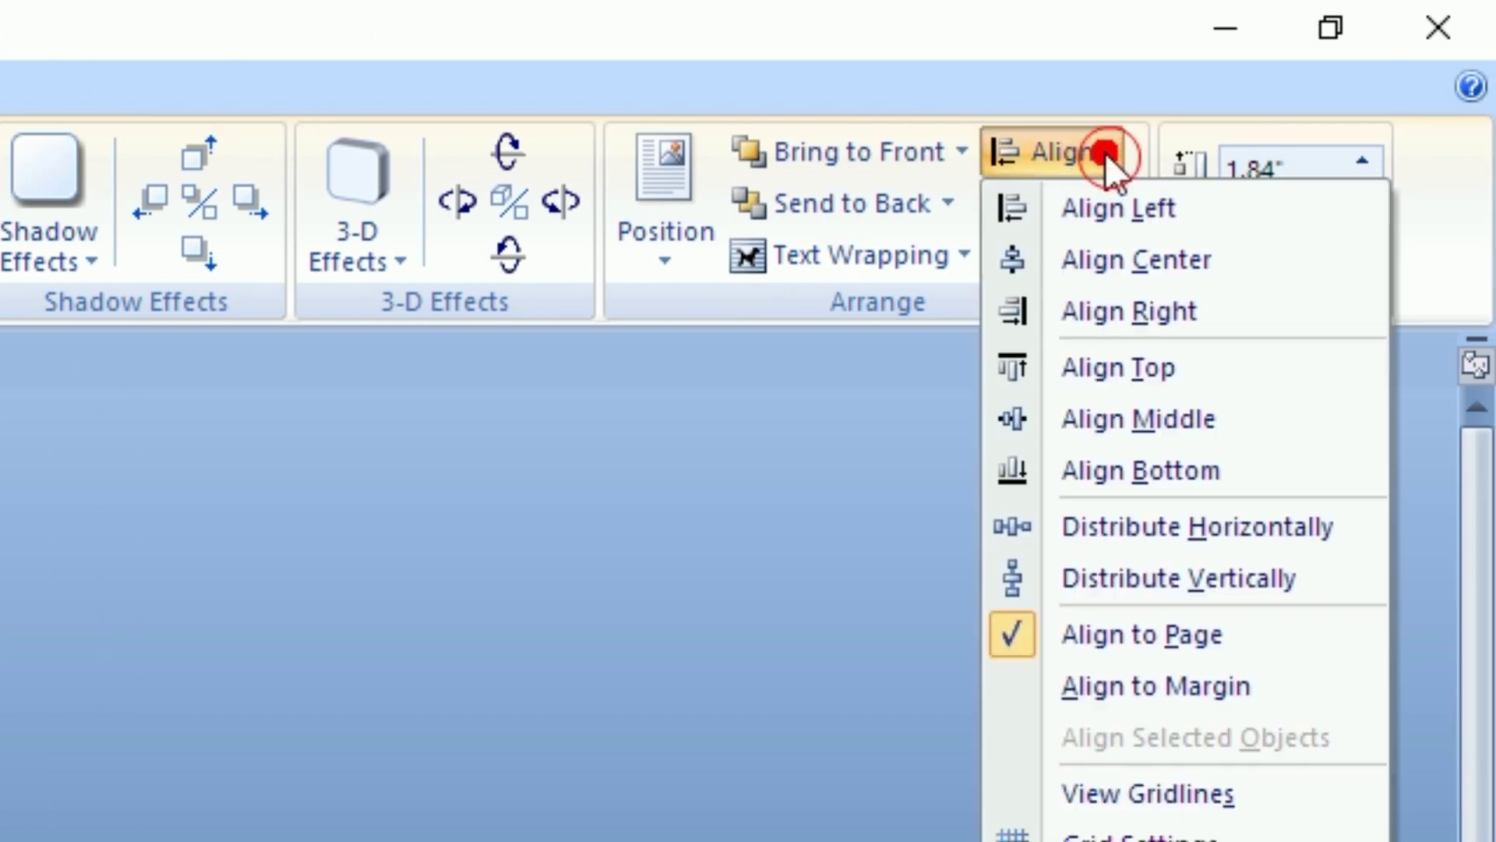
left_click(1105, 259)
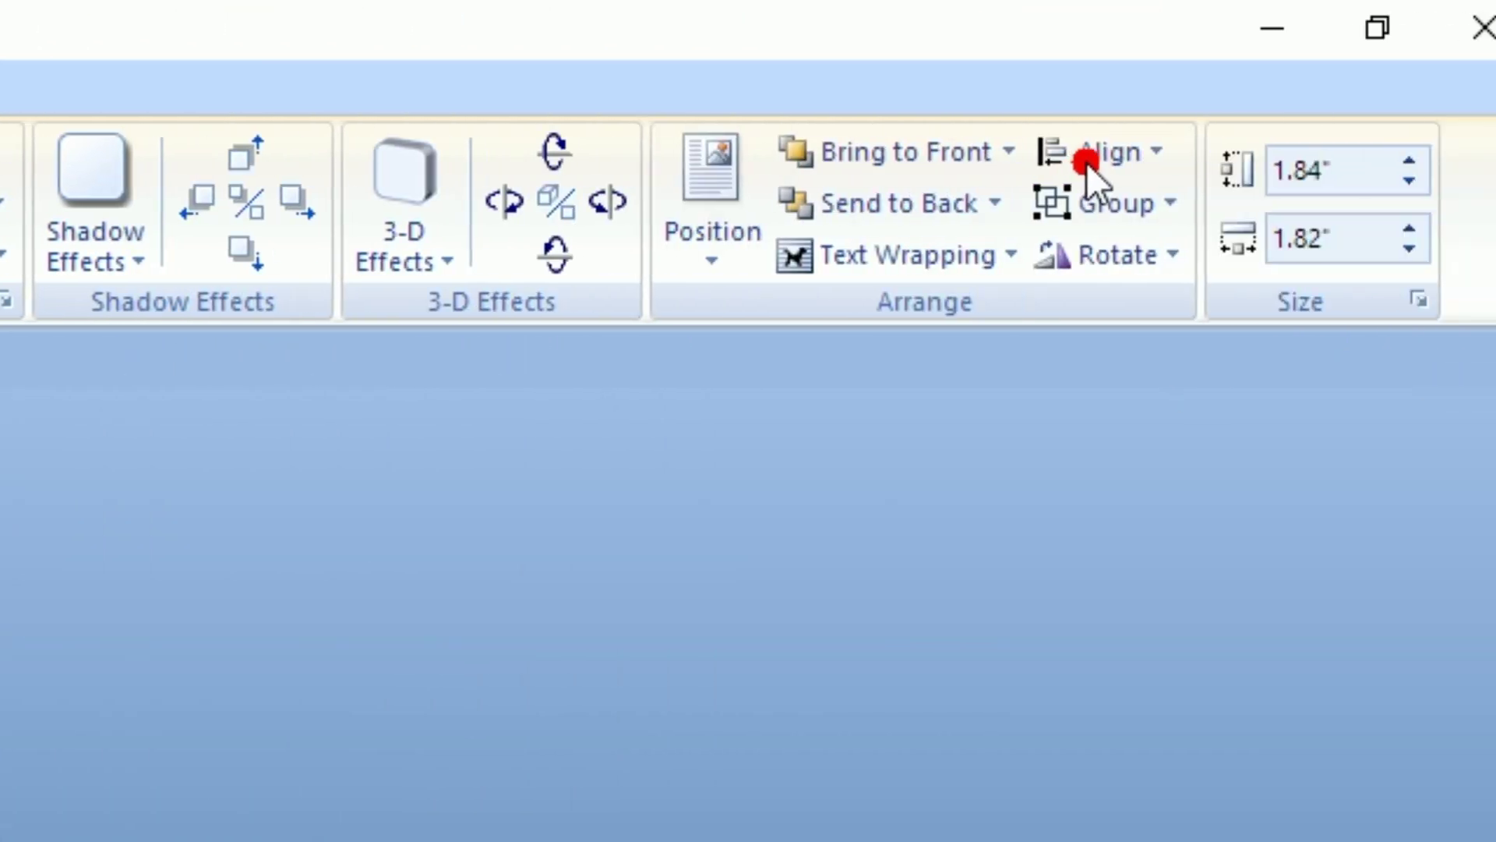
left_click(1086, 159)
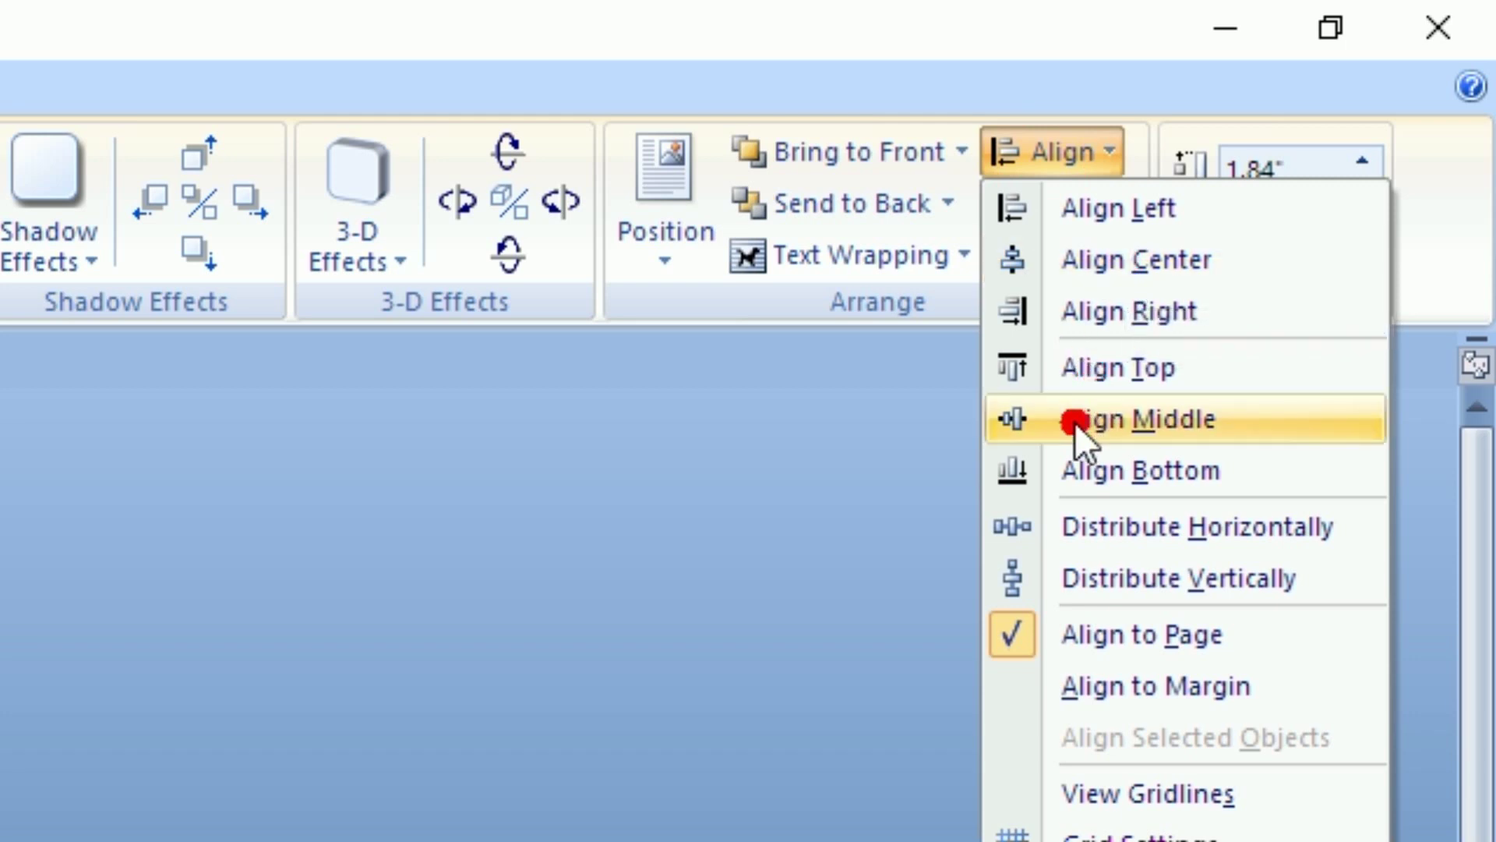
left_click(1105, 422)
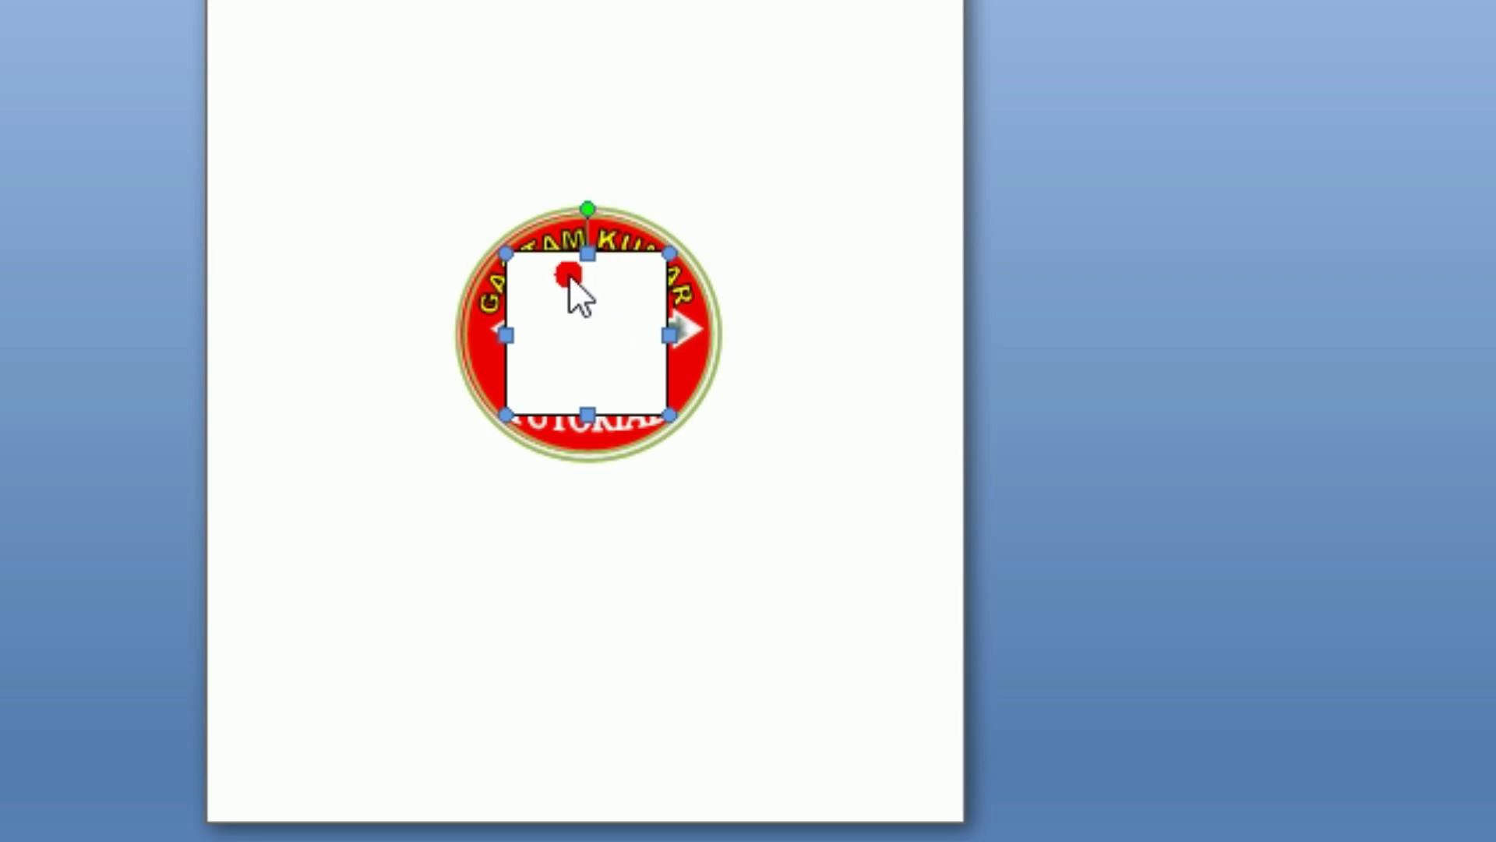
- Drag the test square up off the logo to the top of the page and select it
left_click_drag(565, 279, 535, 231)
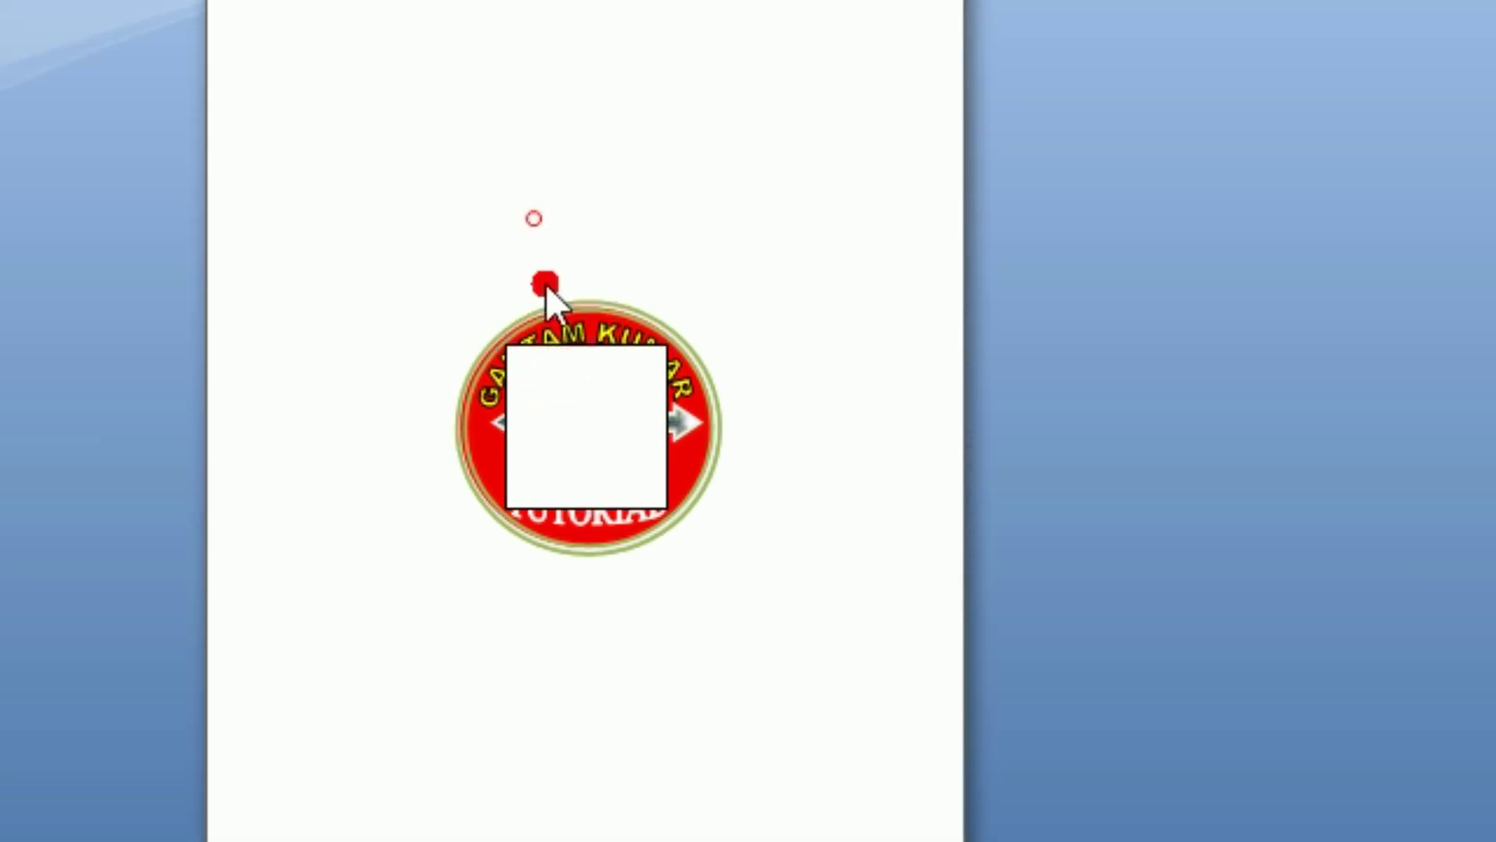
left_click(554, 386)
left_click_drag(540, 292, 541, 135)
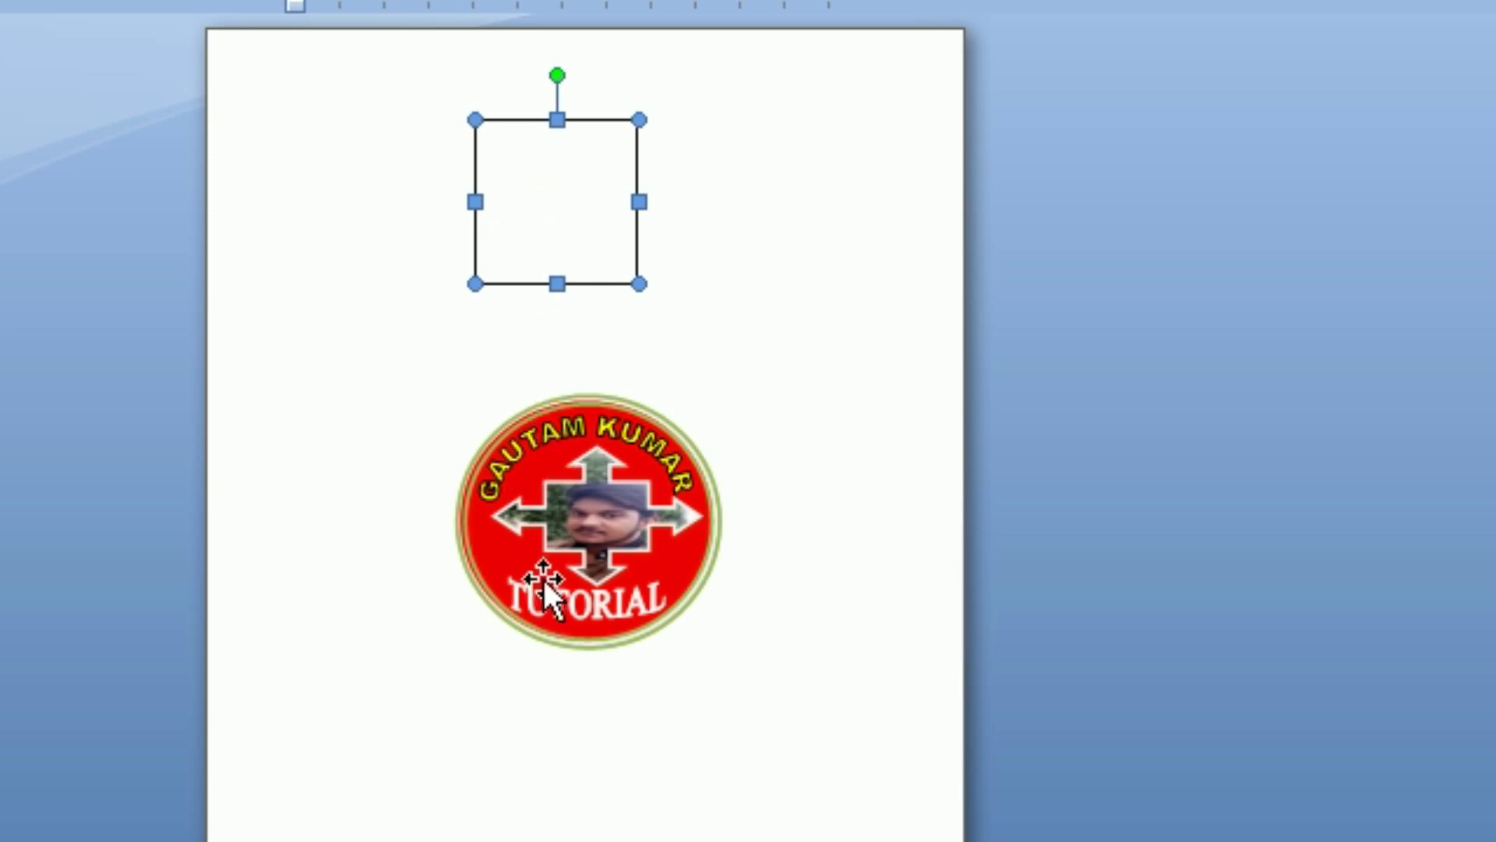
left_click(503, 247)
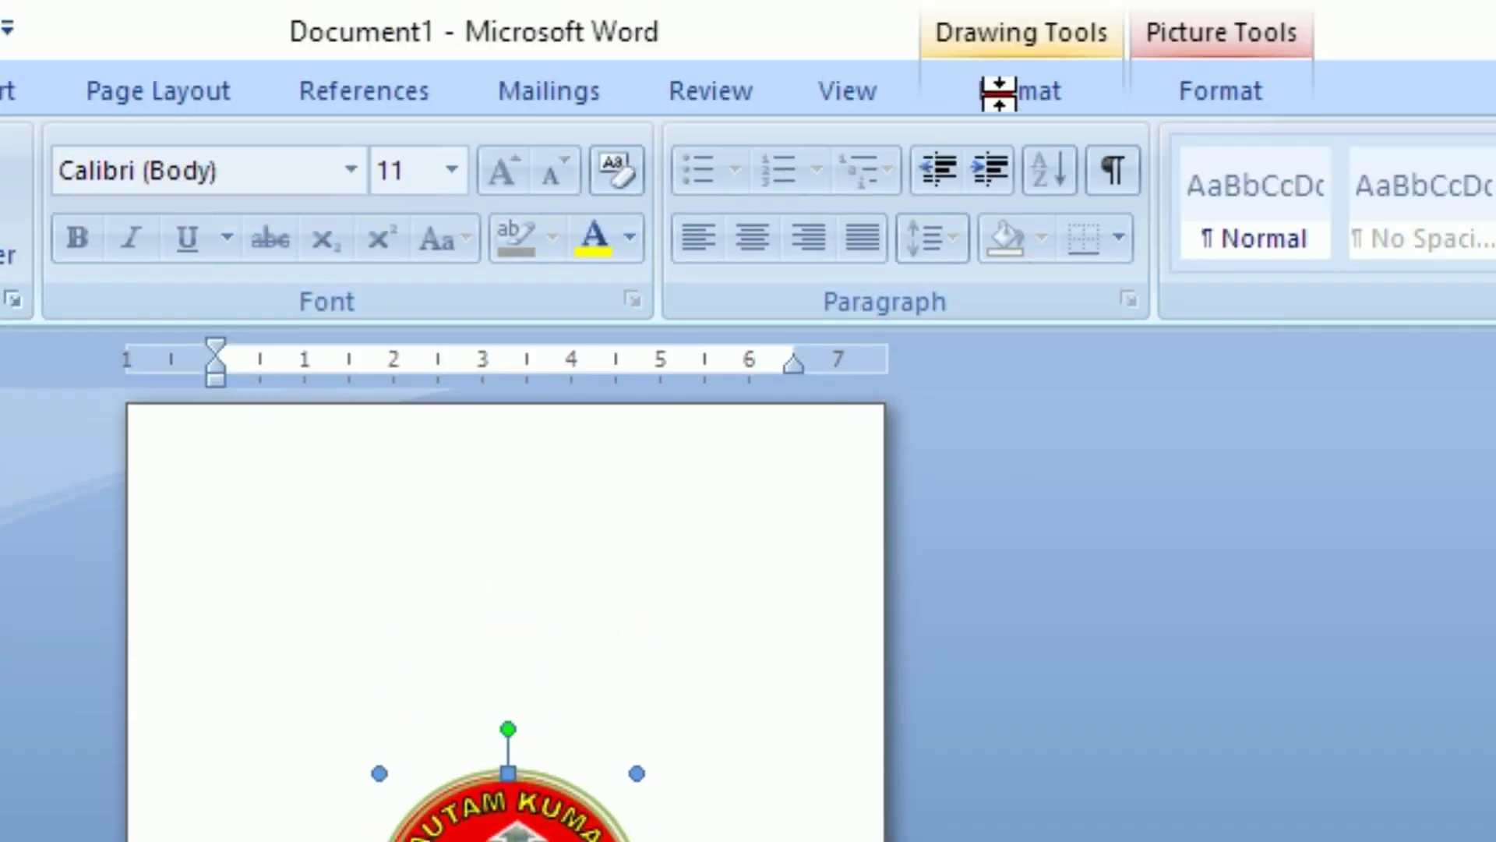
- Enable Align to Page and apply Align Middle to the logo
left_click(1002, 93)
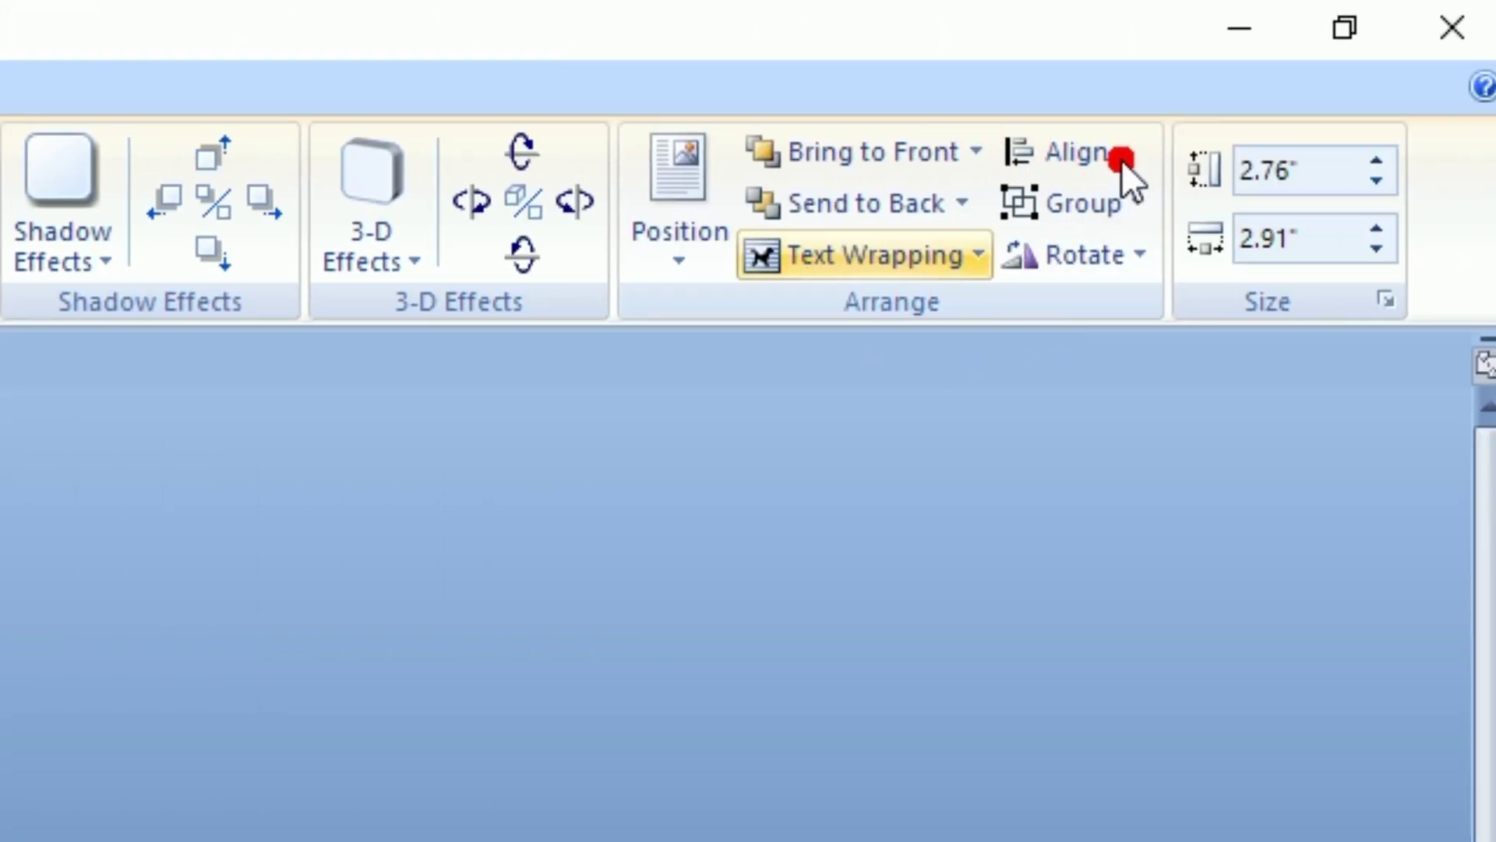
left_click(1122, 154)
left_click(1120, 153)
left_click(1121, 153)
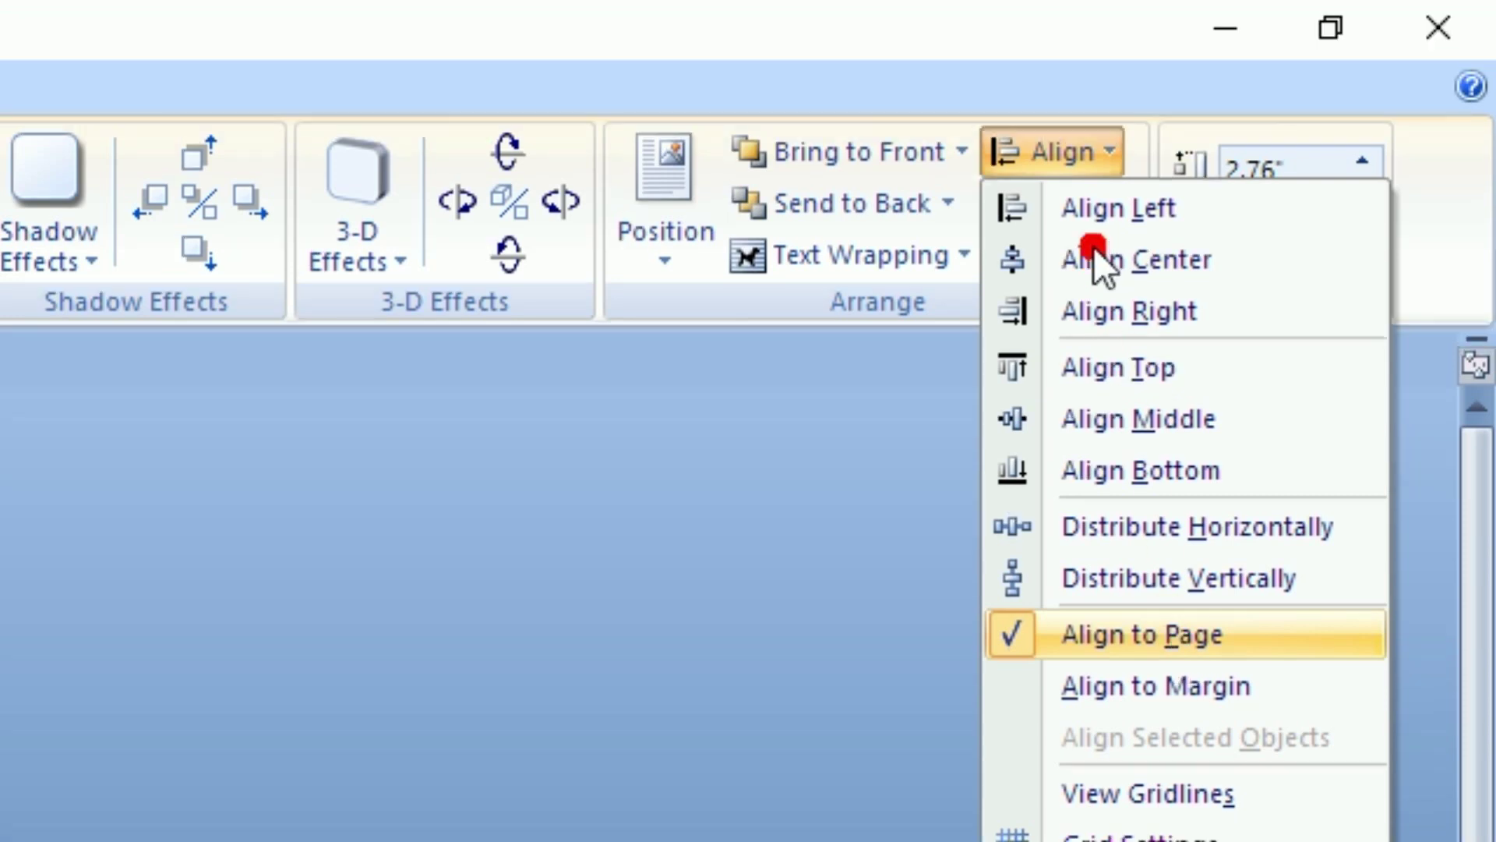
left_click(1159, 419)
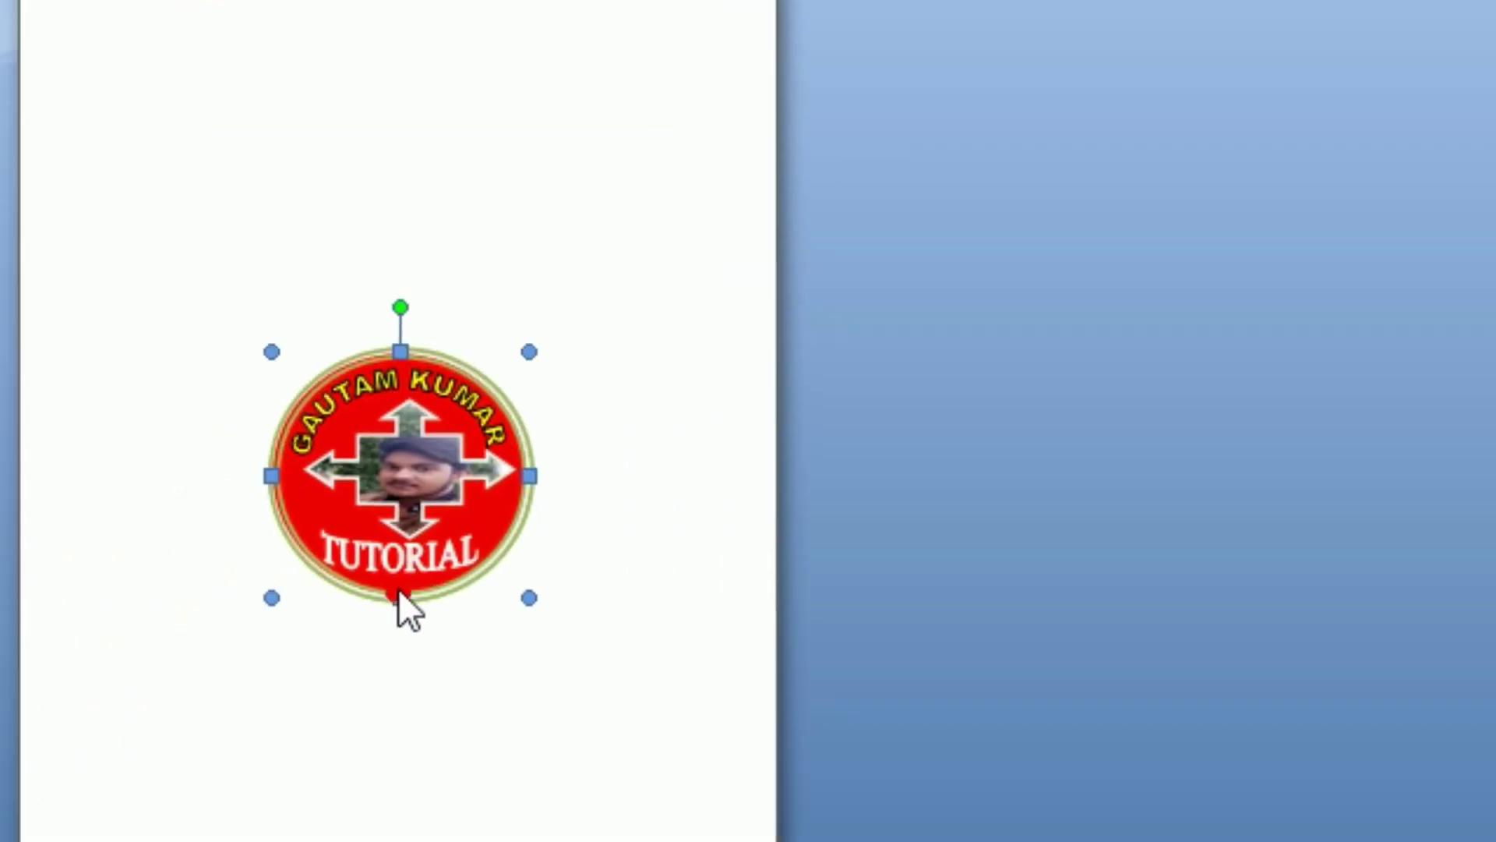